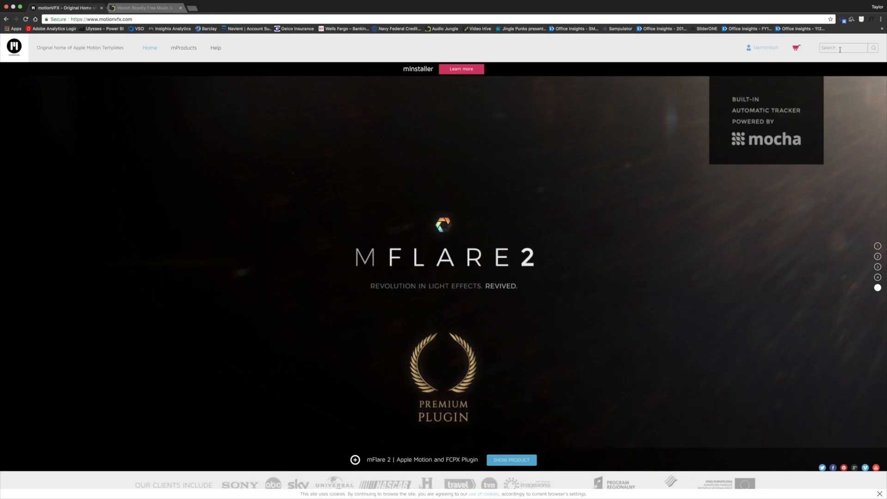
Search the MotionVFX store for "zoom" and find the Zoom transition pack among the products.
type("zoom")
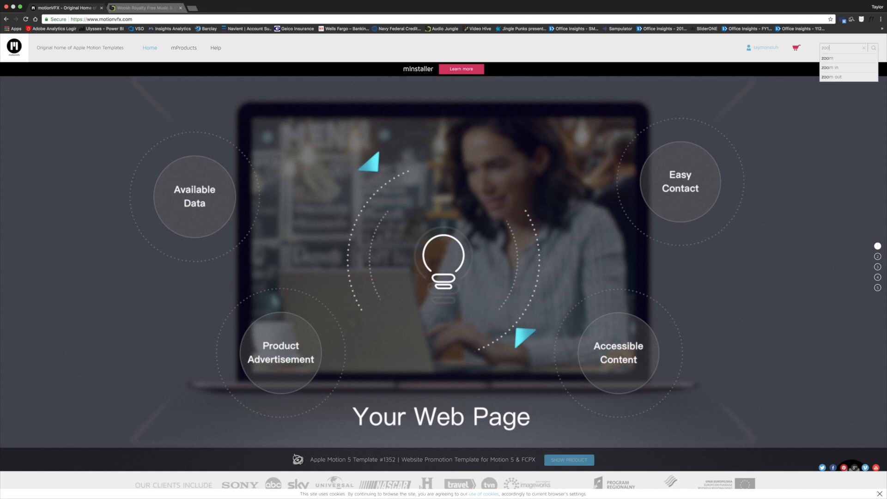
key("Return")
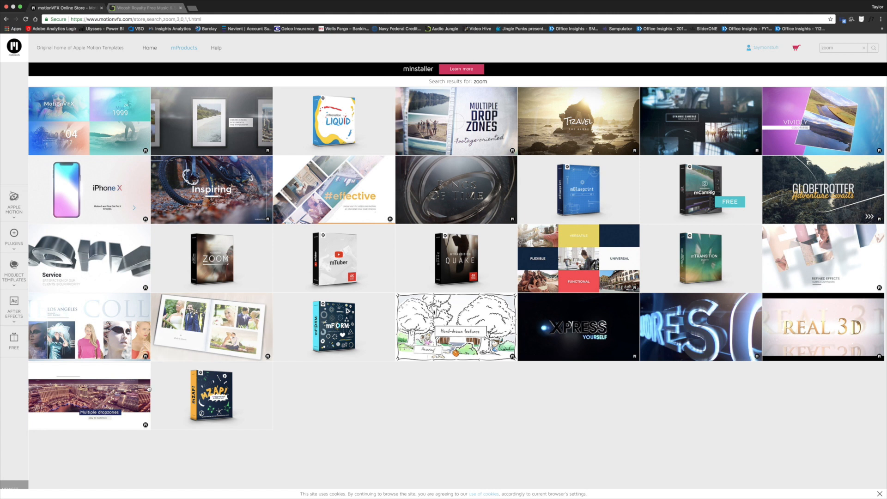
mouse_move(216, 261)
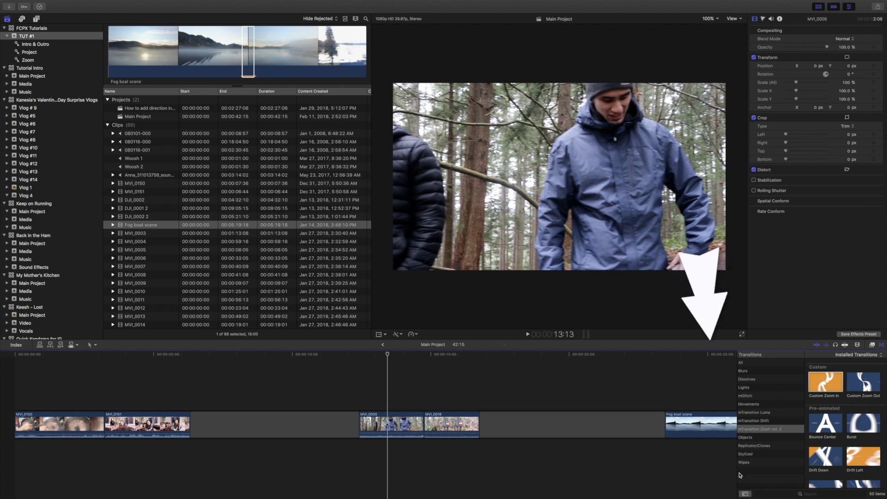
Widen the transitions browser and look through the zoom transitions in the mTransition Zoom vol. 2 category.
left_click_drag(737, 471, 641, 470)
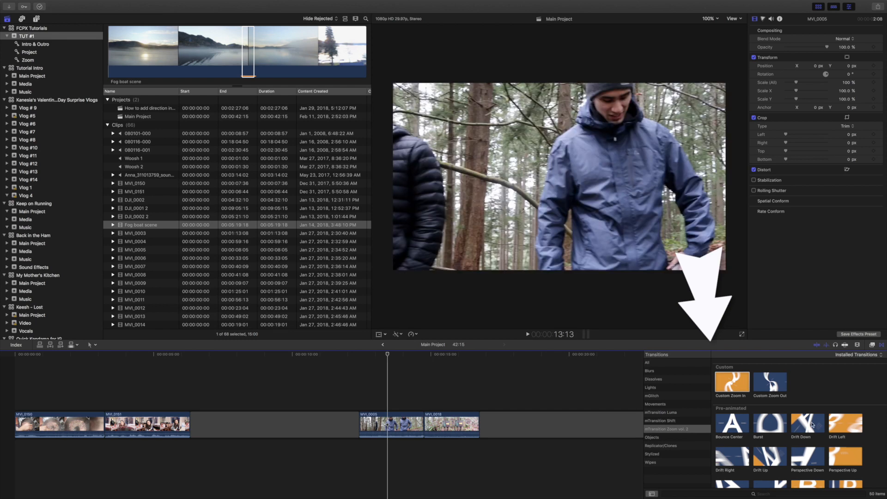
scroll(812, 421, "down", 3)
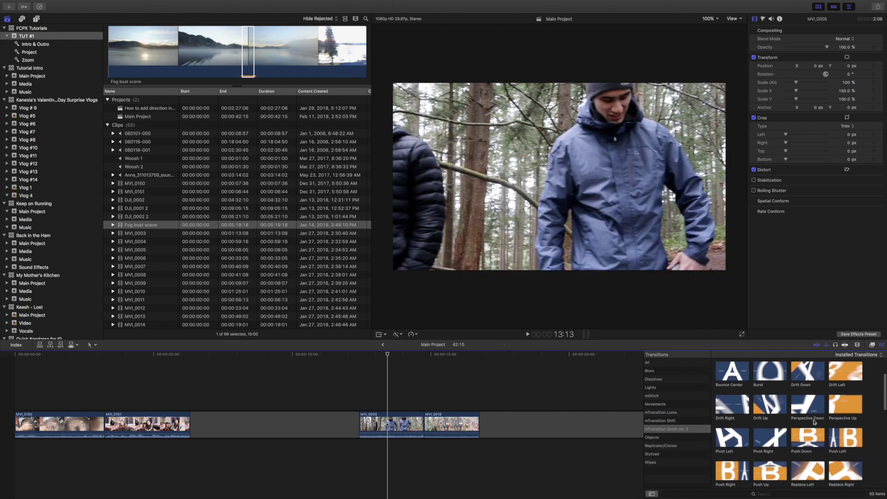
scroll(804, 416, "down", 5)
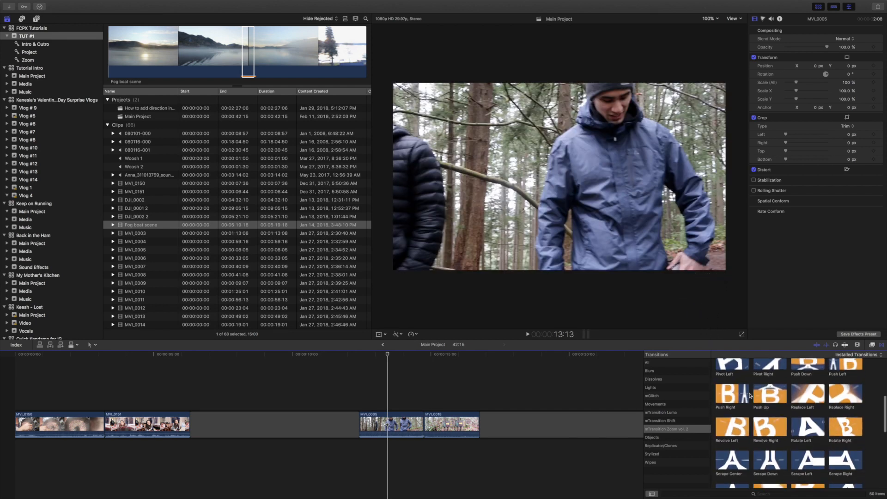
scroll(755, 396, "down", 4)
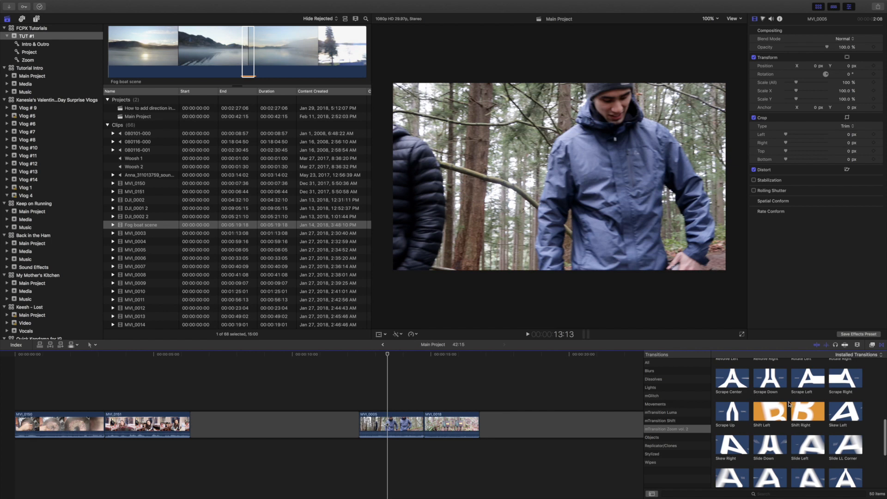
scroll(790, 405, "up", 10)
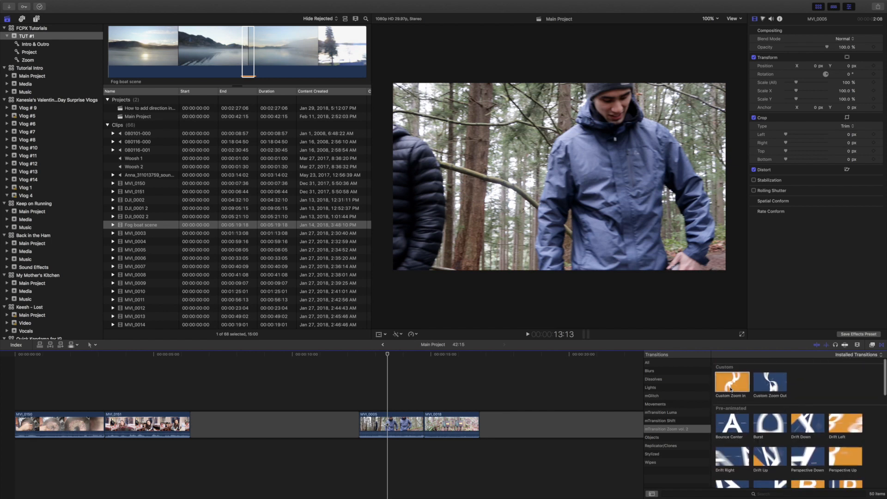
Add the Custom Zoom Out transition at the cut between clips MVI_0150 and MVI_0151.
left_click(780, 382)
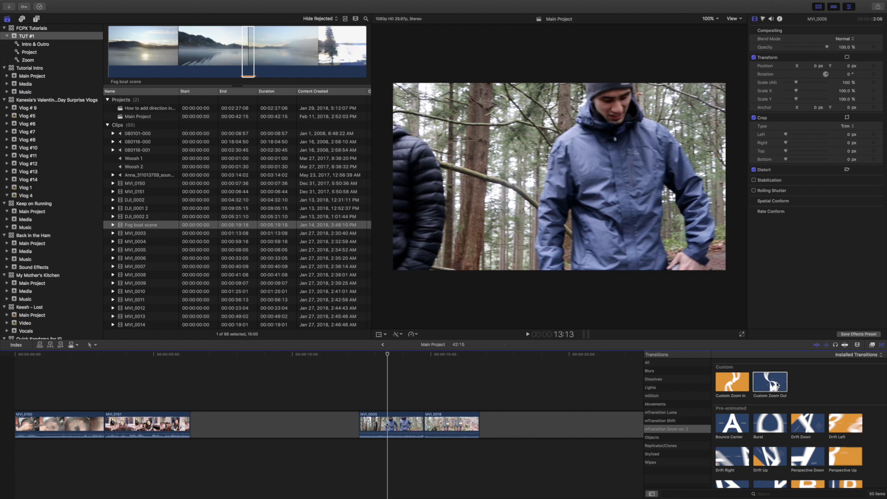
left_click_drag(778, 382, 105, 426)
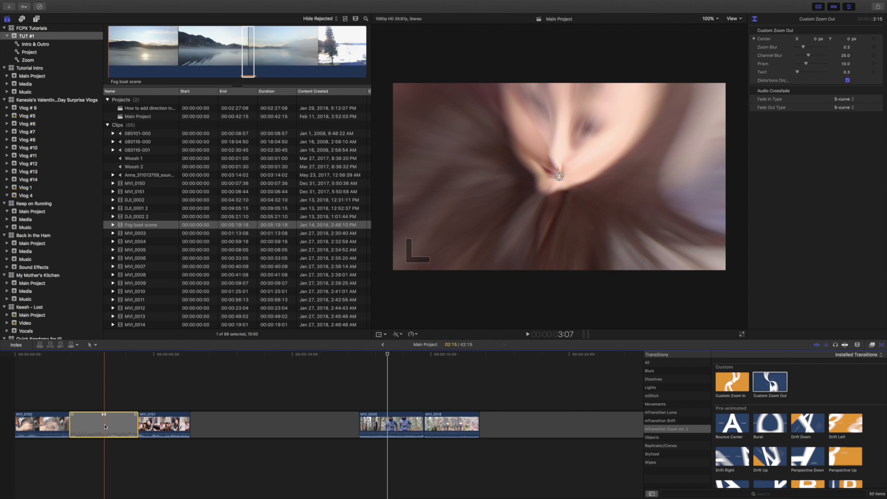
Switch off the Custom Zoom Out transition's distortions option and shift its center to about -0.06 px in X, onto the face.
left_click(105, 425)
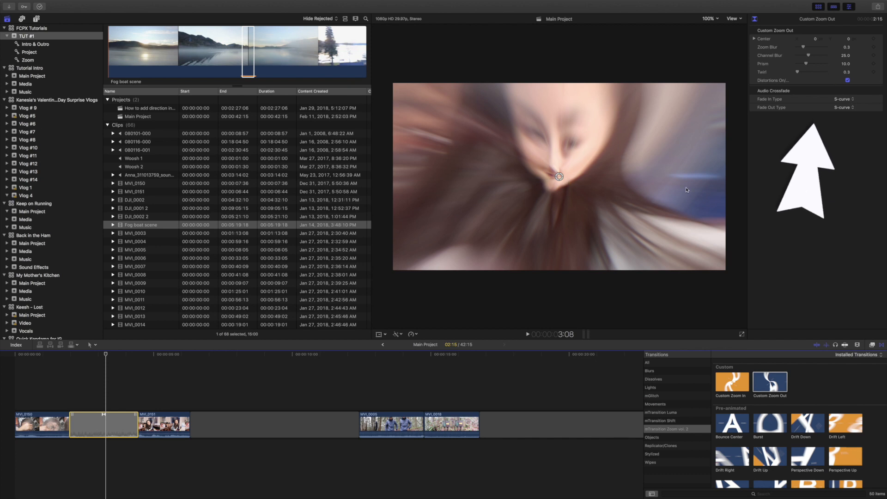
left_click(847, 81)
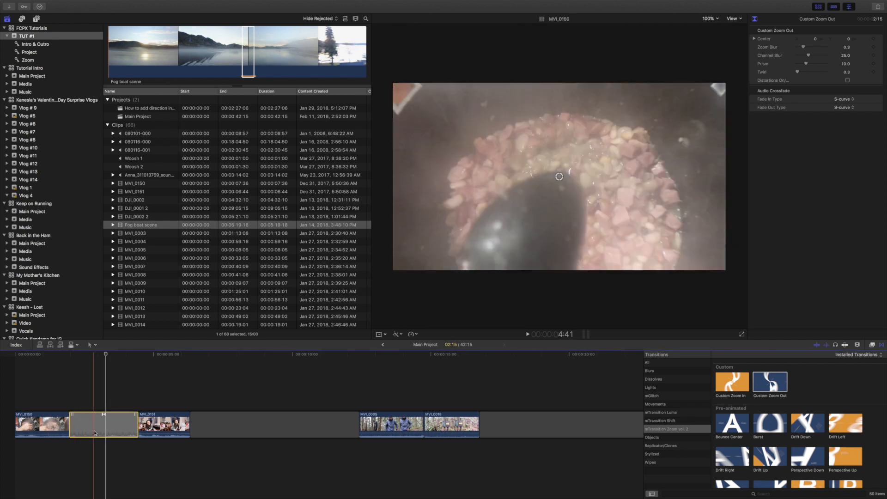
mouse_move(558, 177)
left_mouse_down()
mouse_move(548, 141)
mouse_move(532, 148)
mouse_move(556, 162)
mouse_move(531, 143)
mouse_move(549, 179)
left_mouse_up()
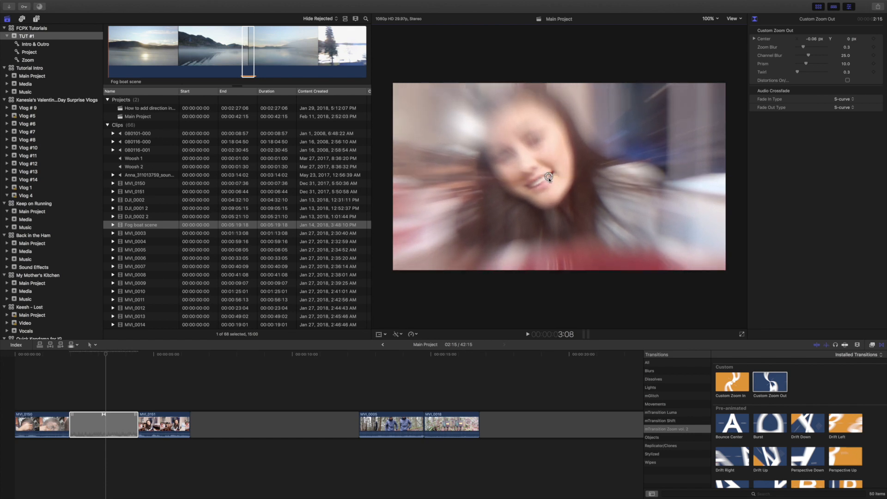
Play the timeline from late in MVI_0150 through the Custom Zoom Out transition to check its speed.
left_click(55, 398)
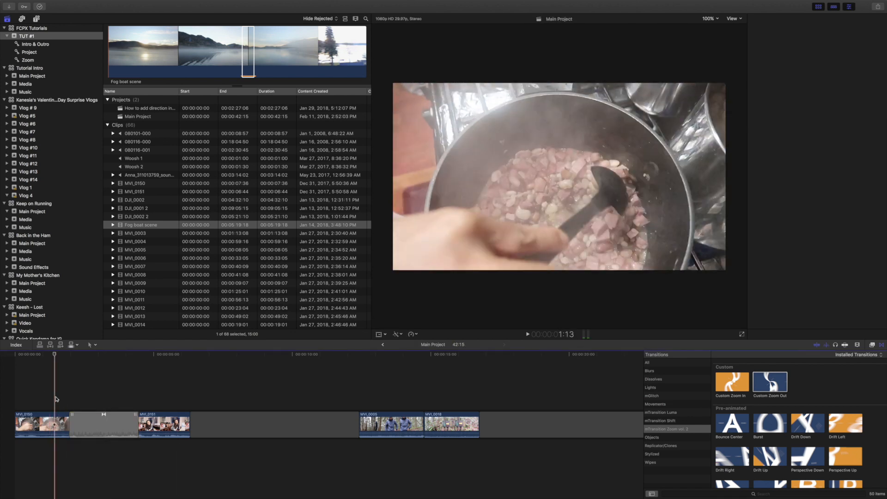
key("space")
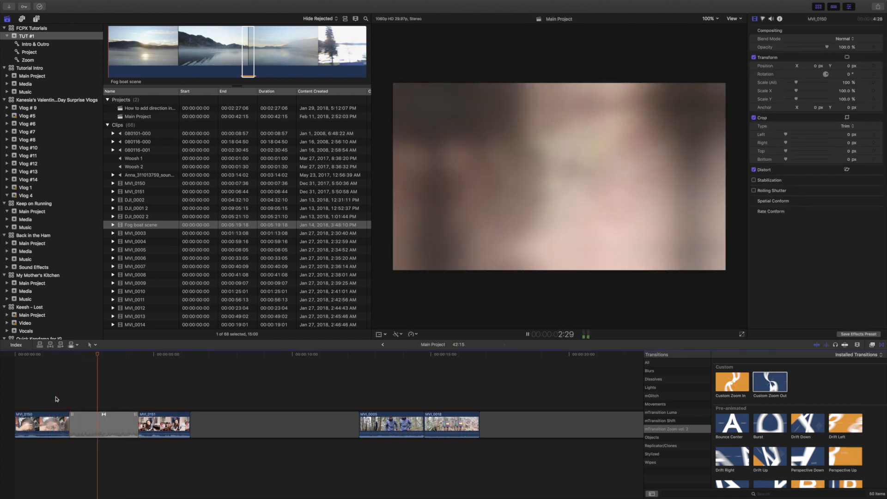
key("space")
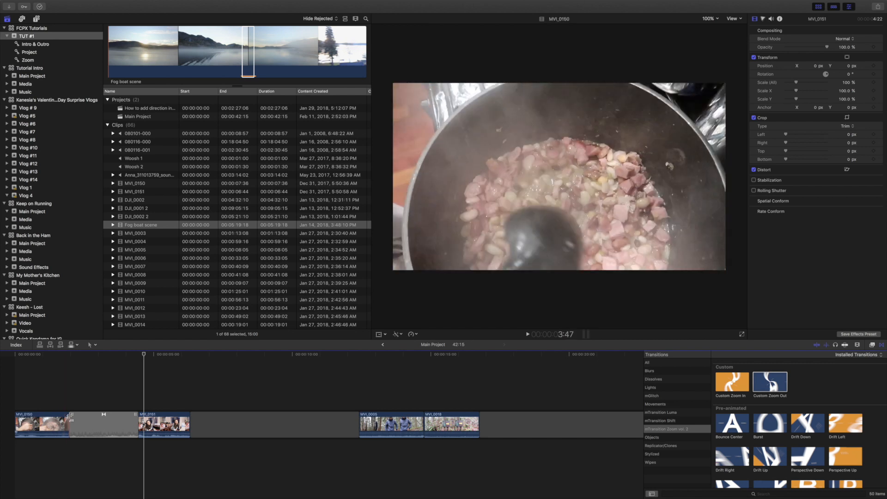
Shorten the Custom Zoom Out transition substantially around the cut for a faster zoom and play it back.
left_click_drag(70, 418, 117, 420)
left_click(109, 394)
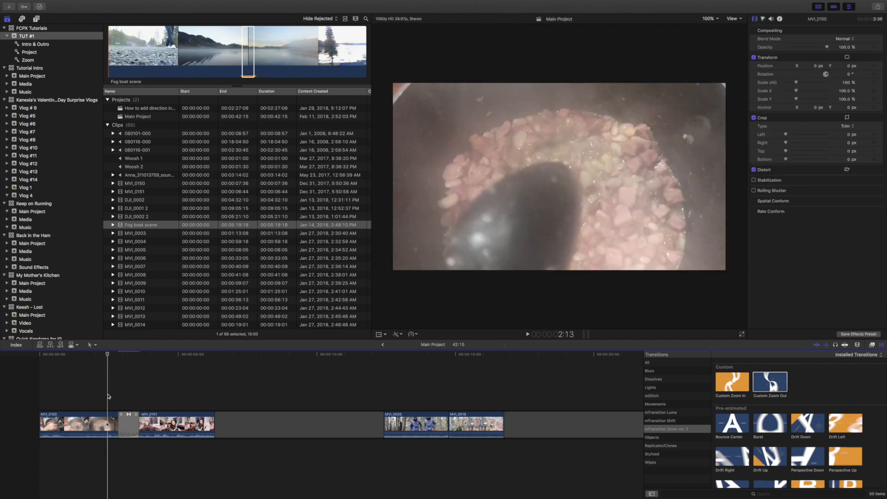
key("space")
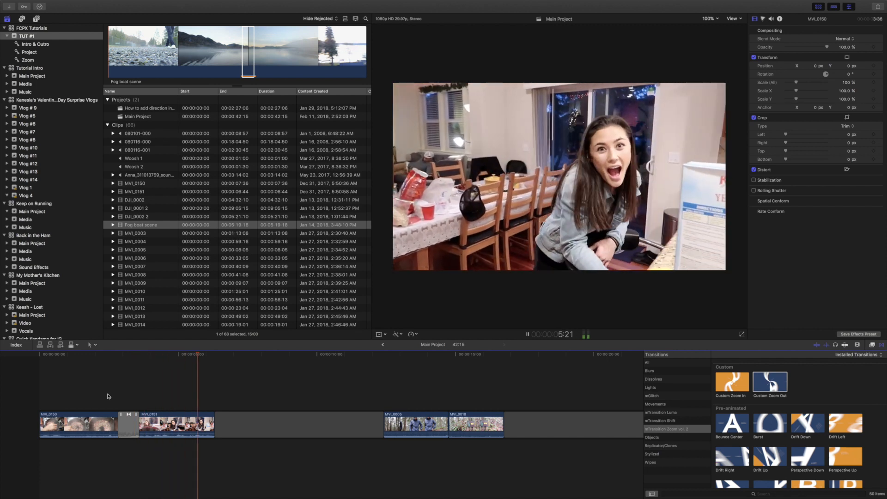
key("space")
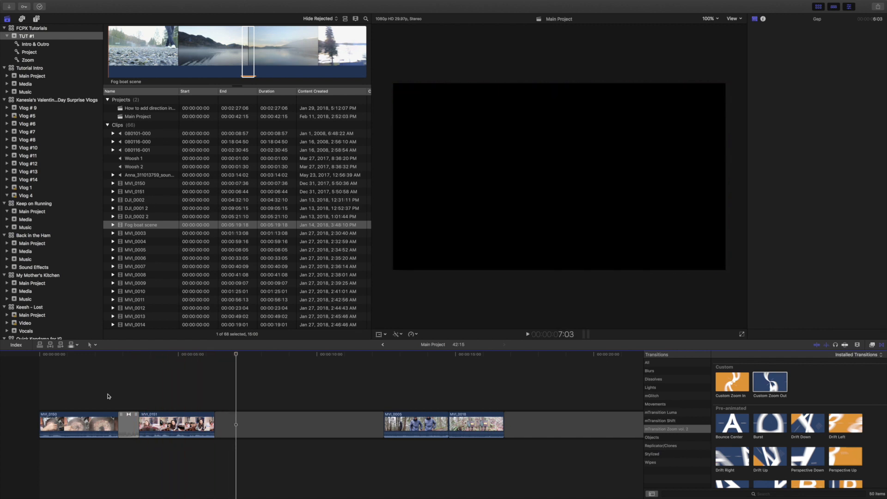
Add the Woosh 1 sound effect beneath the clips, starting at the beginning of the zoom transition.
left_click(113, 397)
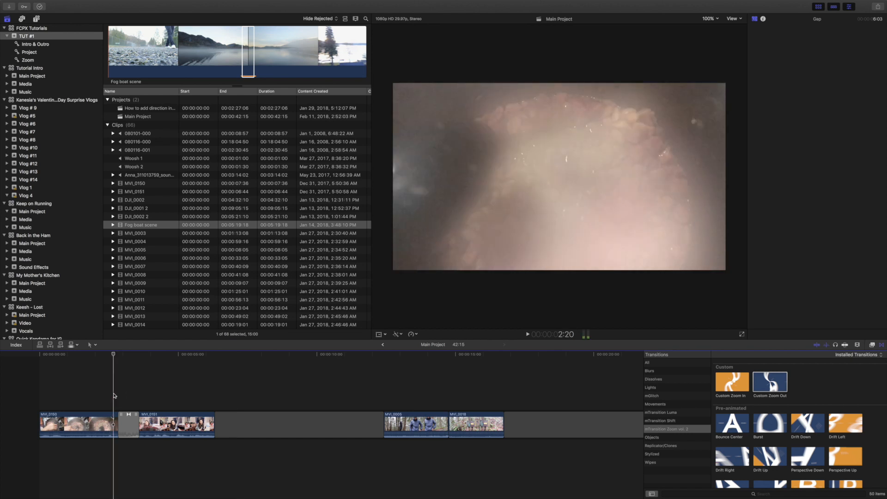
left_click(22, 20)
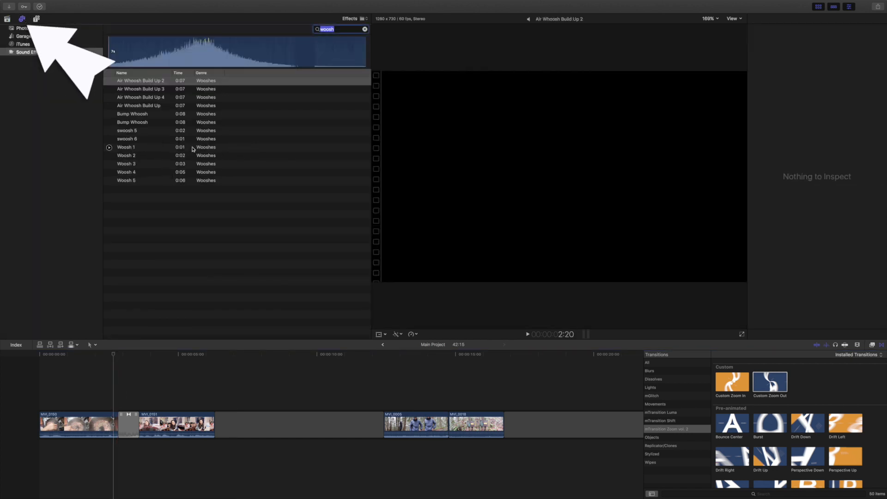
left_click(140, 148)
left_click_drag(141, 147, 118, 450)
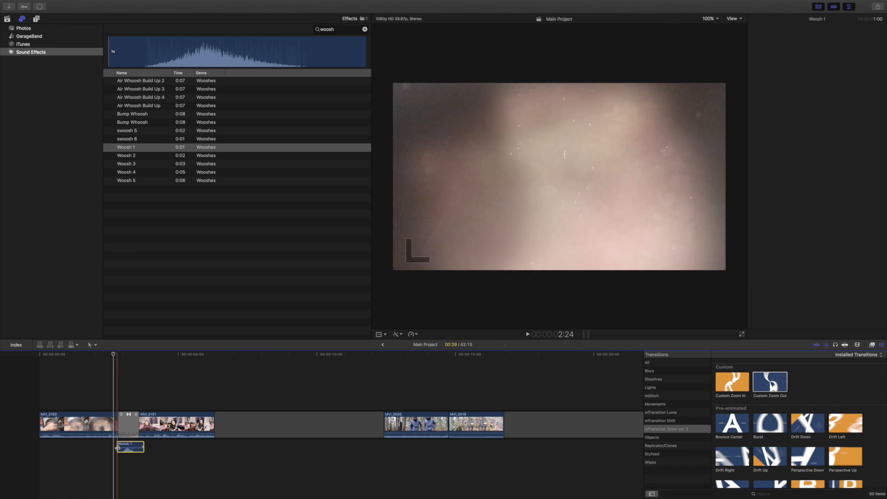
Play the section from just before the transition to check the timing of the Woosh 1 sound against the zoom.
left_click(105, 391)
key("space")
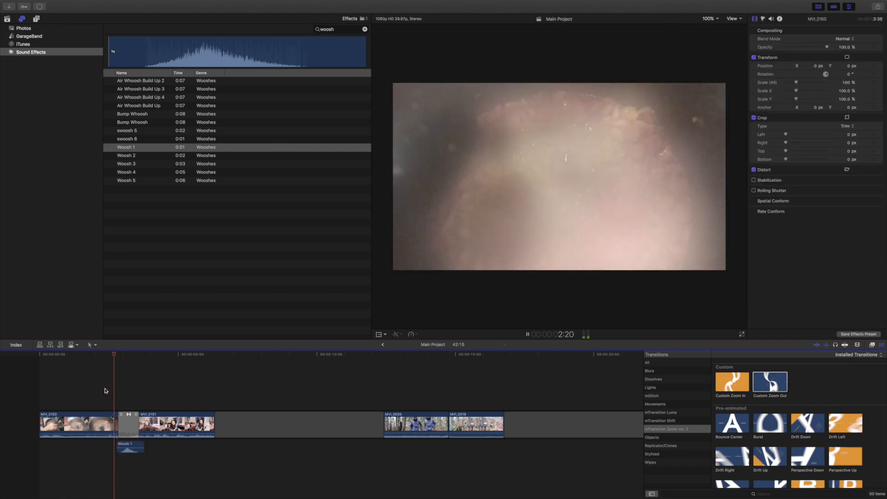
key("space")
left_click_drag(131, 446, 132, 451)
left_click(96, 390)
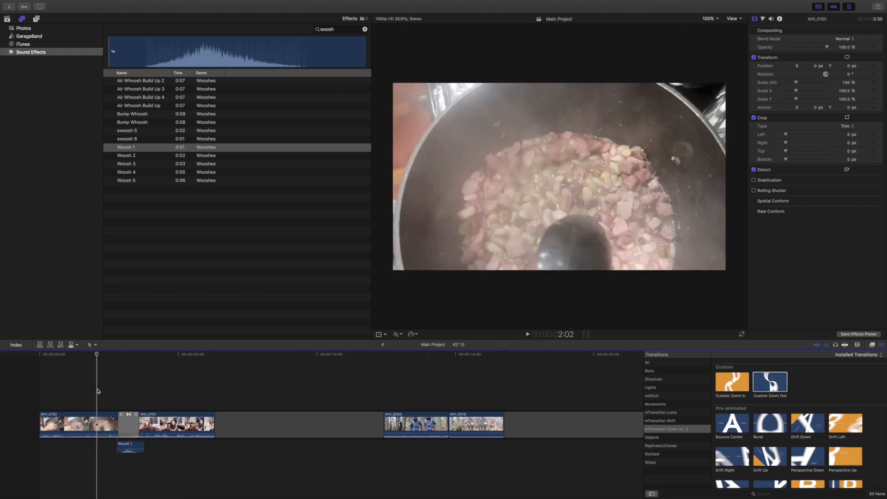
key("space")
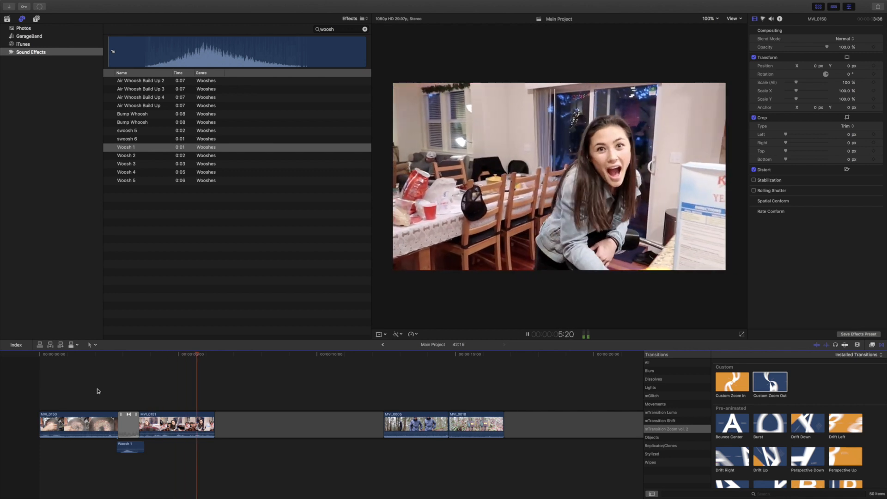
key("space")
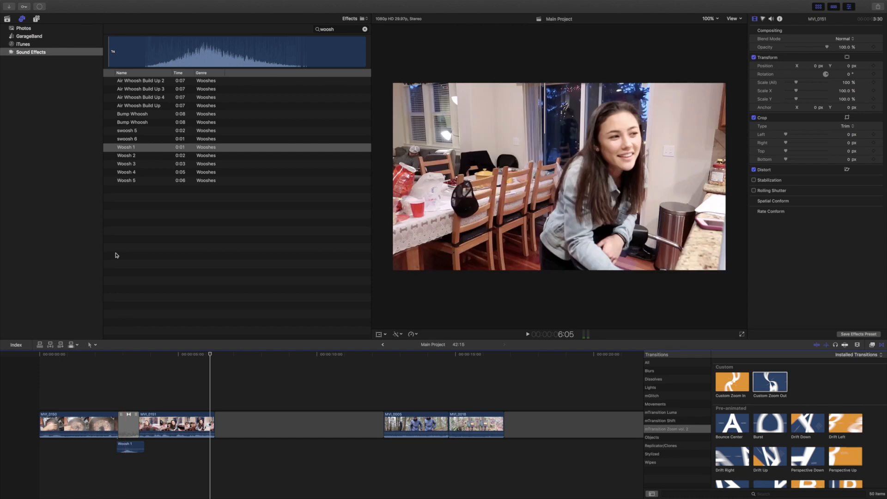
Shorten the Custom Zoom Out transition to 15 frames and play it back together with the woosh sound.
left_click(120, 428)
left_click_drag(120, 429, 124, 427)
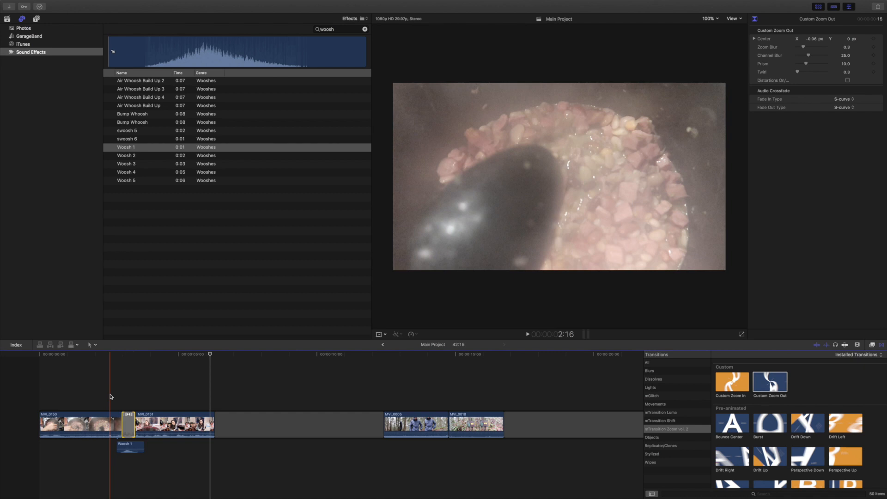
key("space")
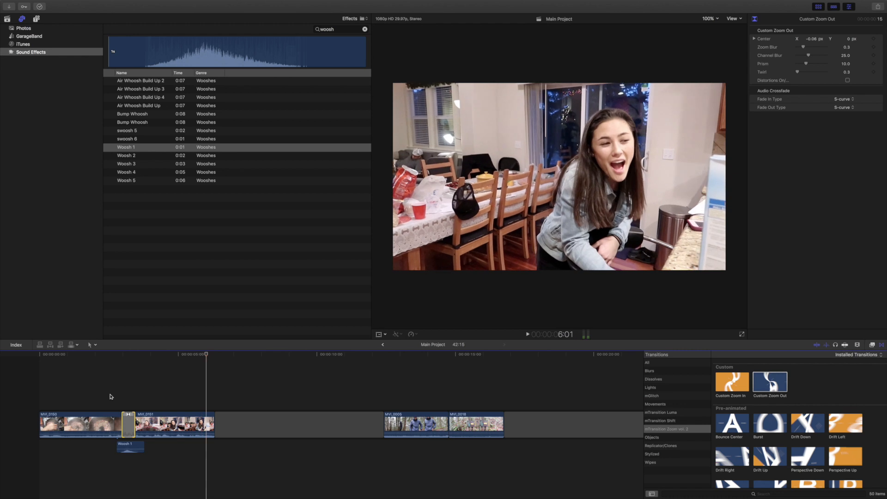
left_click(112, 396)
key("space")
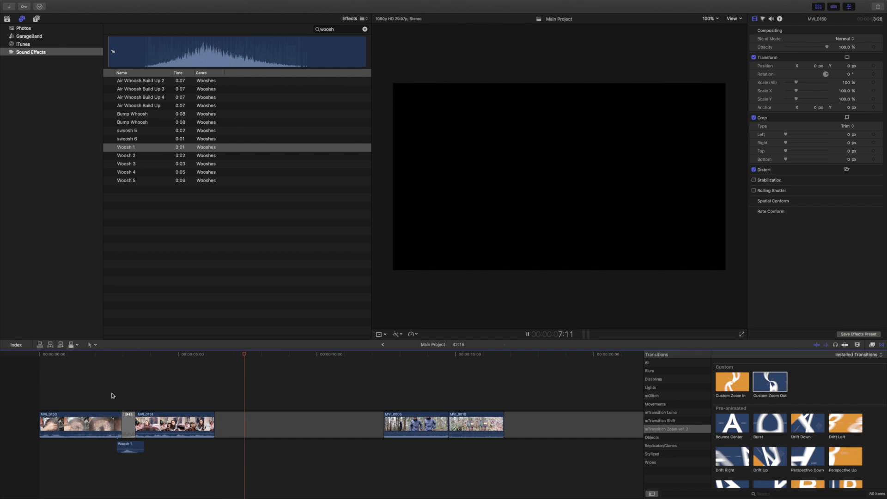
left_click(108, 395)
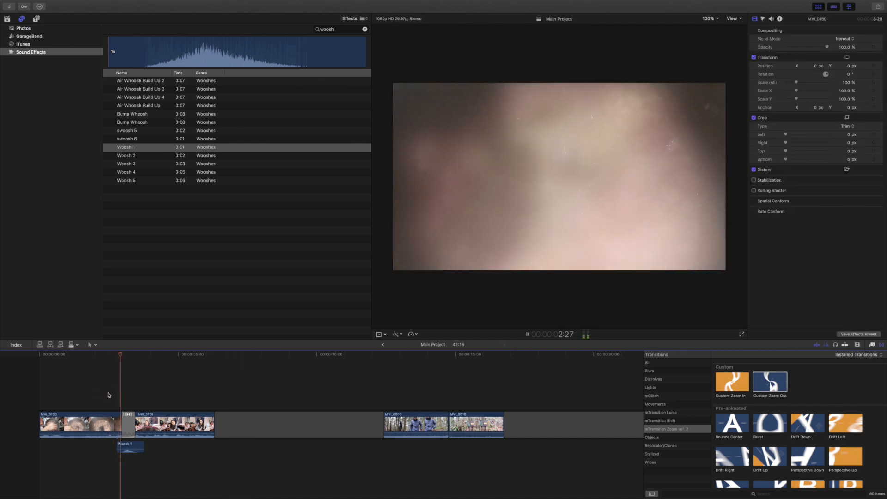
left_click(108, 395)
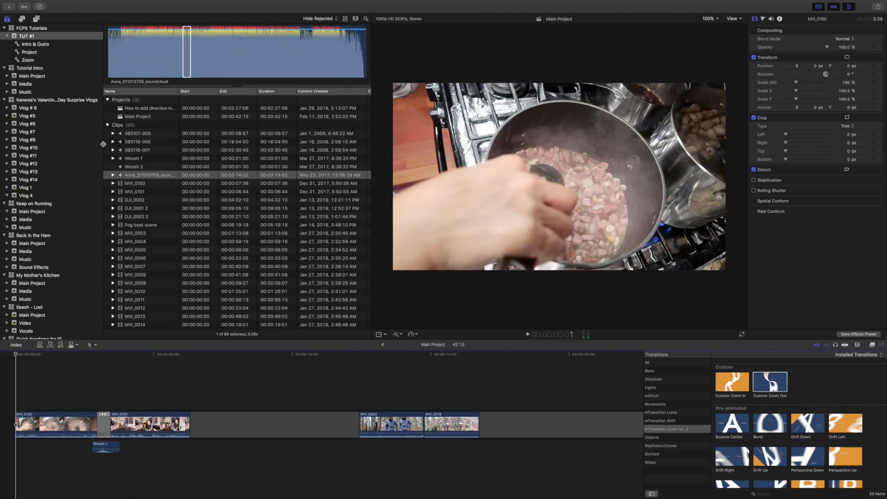
Add the selected range of the SoundCloud music clip beneath MVI_0150 at the timeline's start and play the sequence through.
left_click_drag(182, 64, 14, 467)
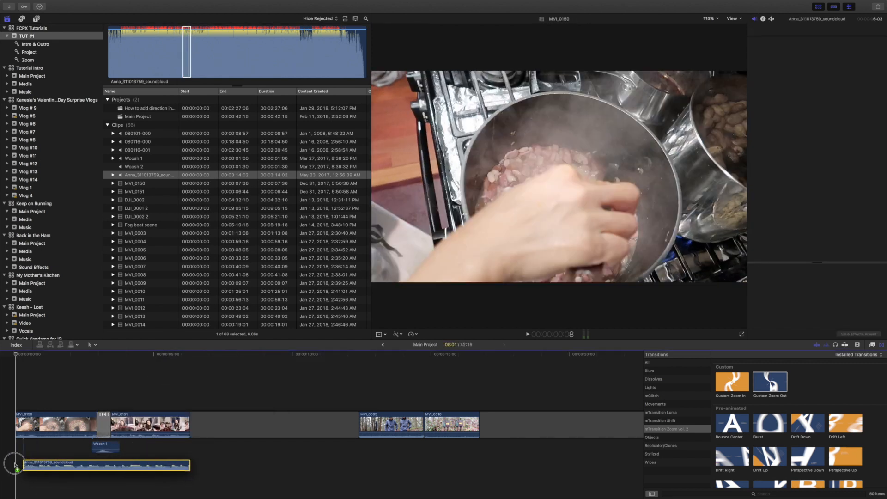
key("super+4")
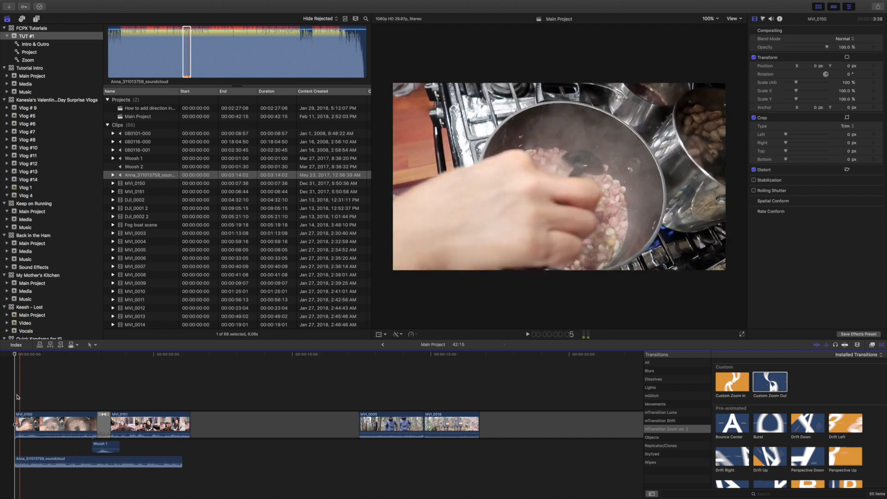
key("space")
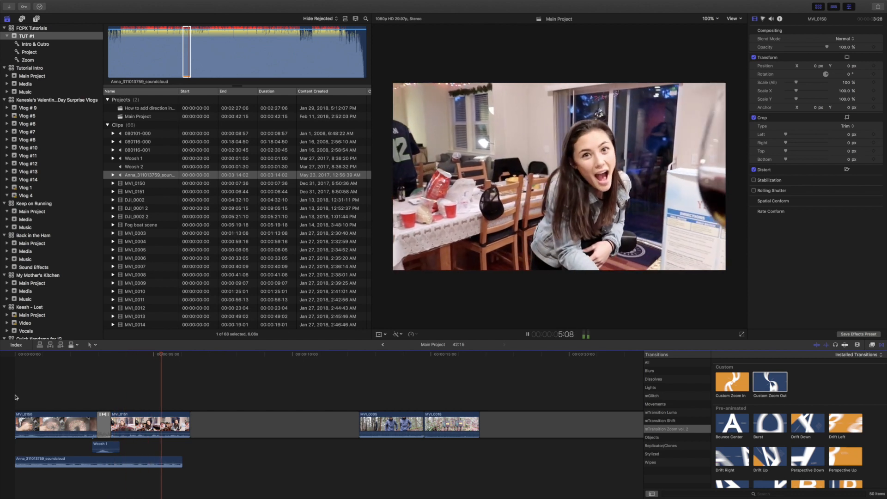
key("space")
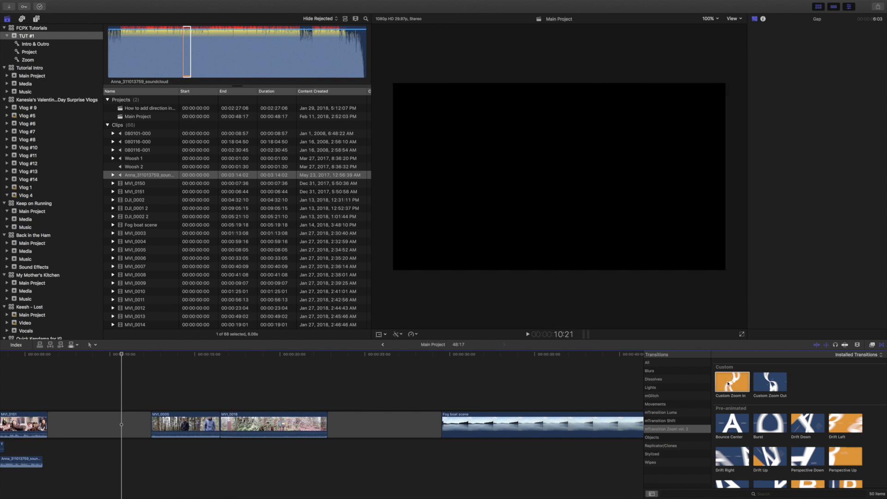
Add the Custom Zoom In transition between MVI_0005 and the clip that follows it, and play through the transition.
left_click_drag(731, 384, 207, 423)
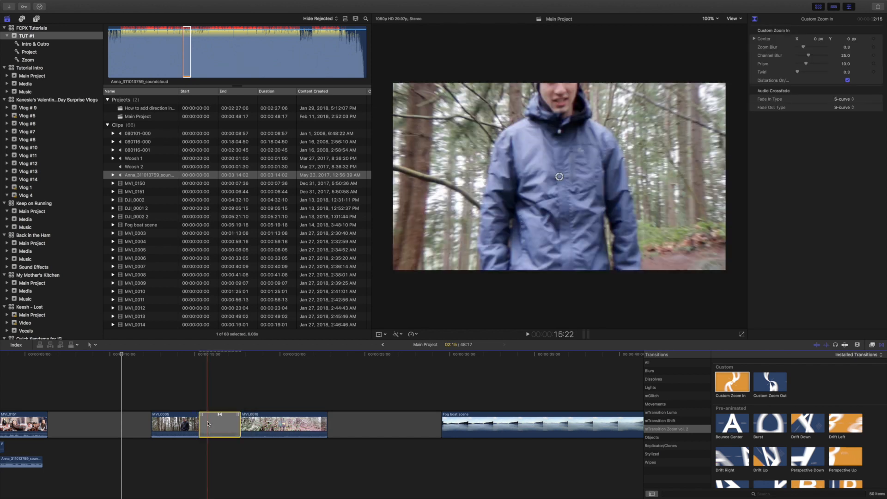
left_click(189, 396)
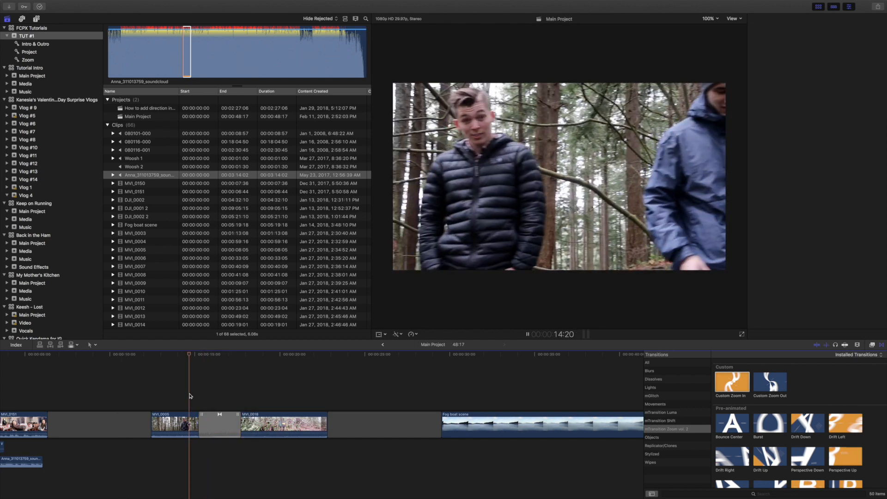
key("space")
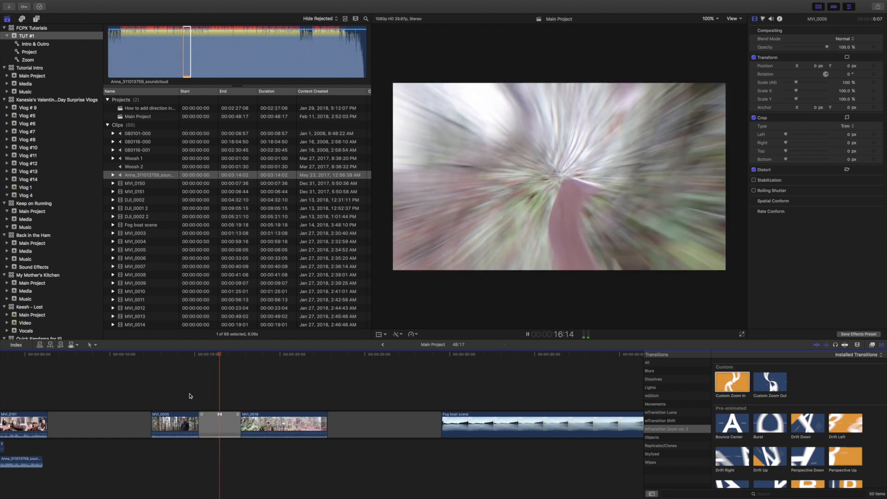
Turn off the distortions option of the Custom Zoom In transition and move its center to about X 0.87, Y -0.04.
left_click(221, 423)
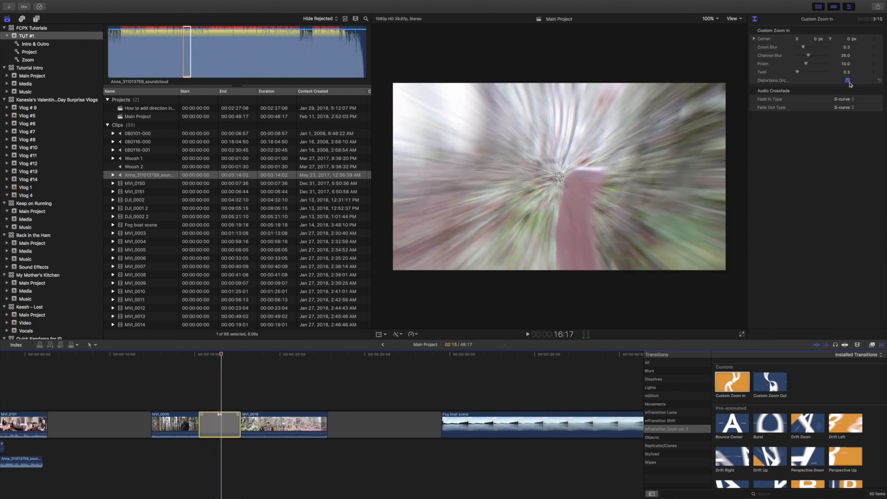
left_click(847, 81)
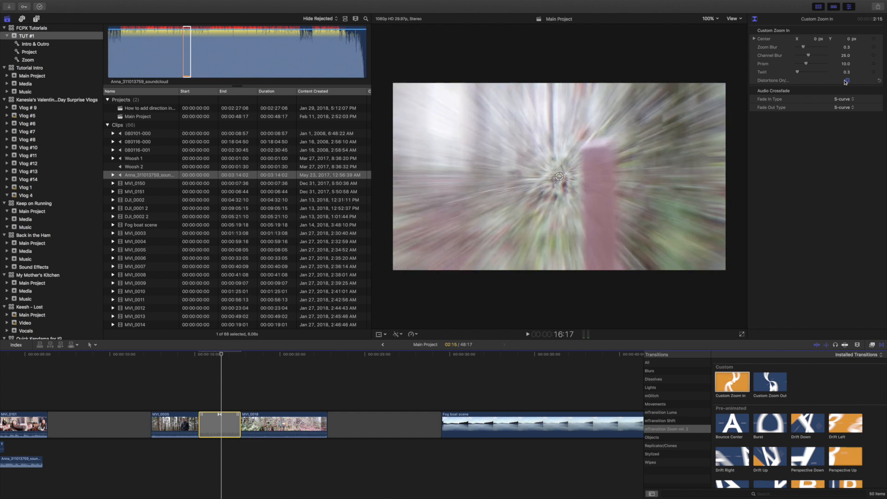
left_click_drag(558, 179, 719, 184)
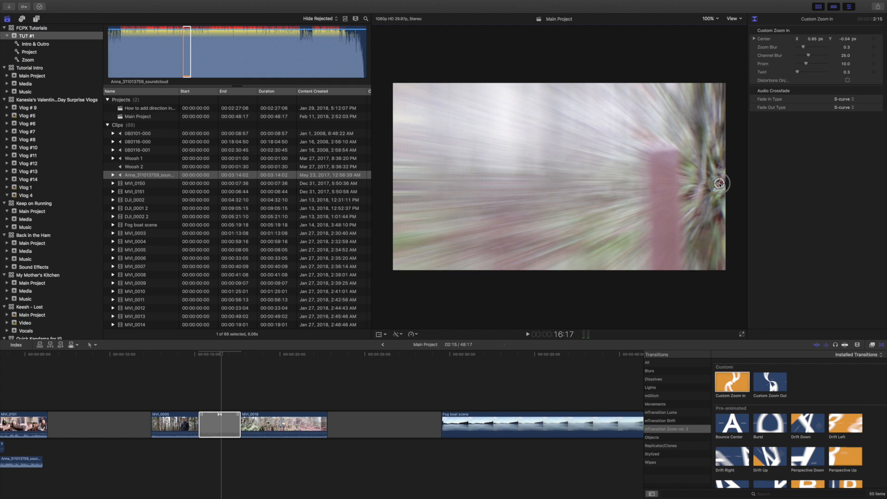
Shorten the Custom Zoom In transition to 26 frames and play the section back.
left_click_drag(199, 426, 215, 427)
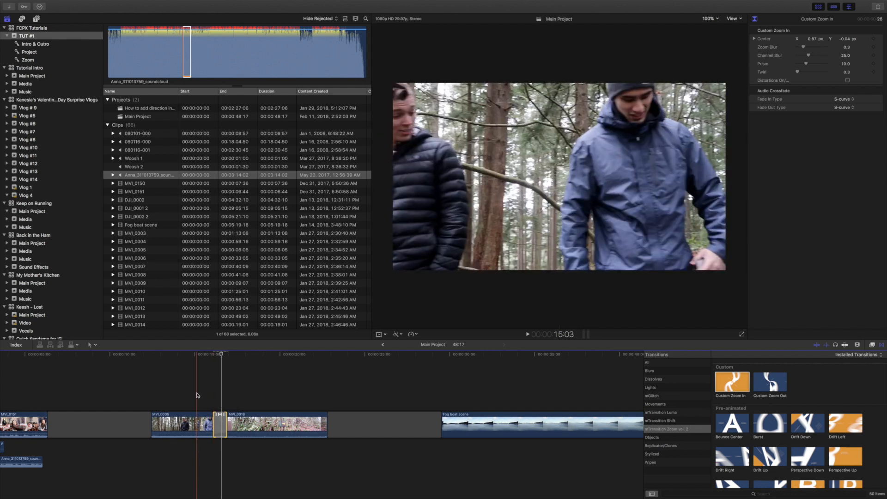
key("space")
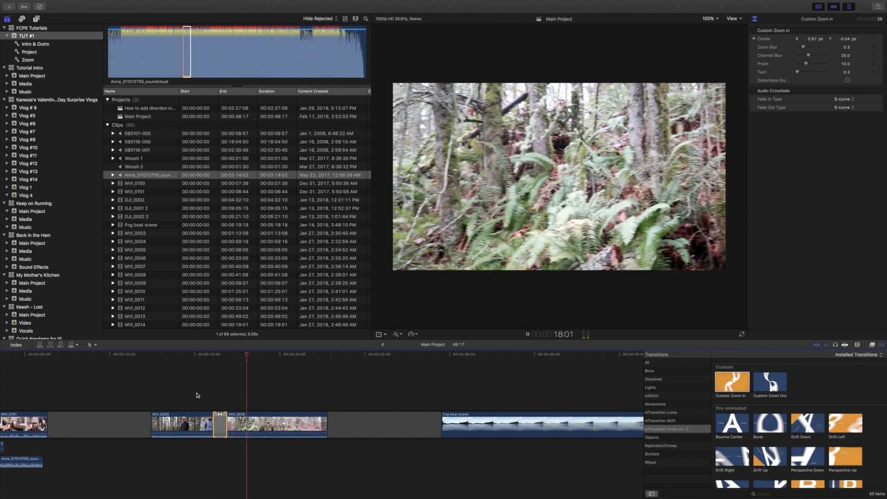
key("space")
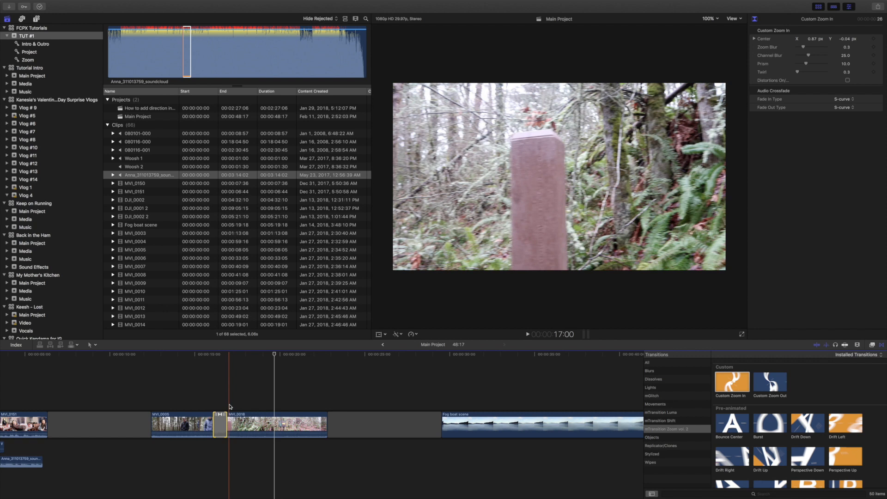
Move the Custom Zoom In transition away from the two forest clips to the start of the Fog boat scene clip.
left_click_drag(220, 416, 438, 420)
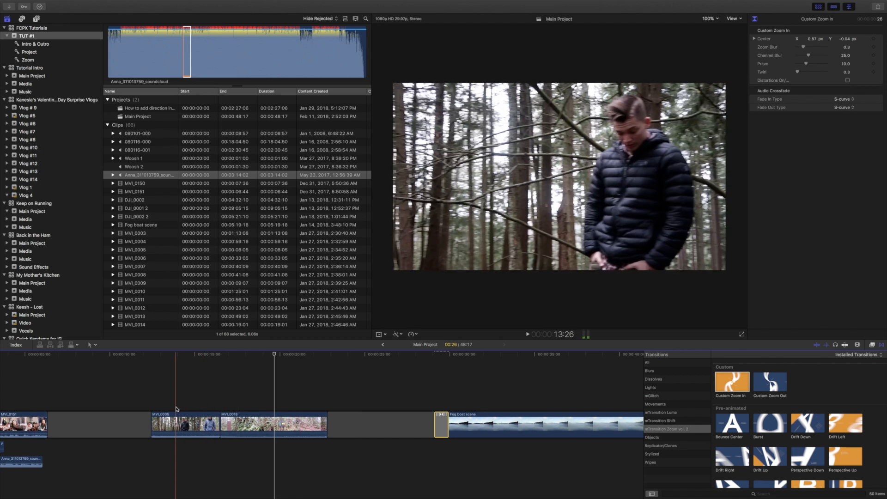
left_click(176, 404)
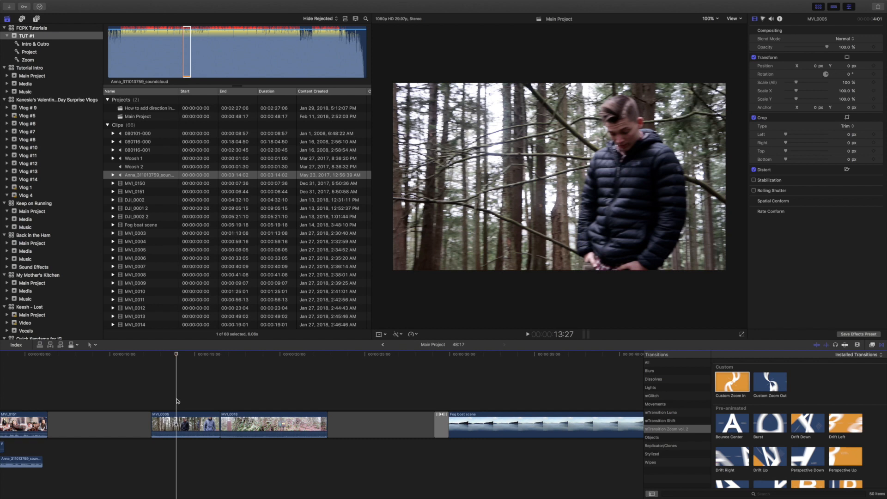
Blade the speed of MVI_0005 at 14:00 and again about one second further on, dividing the clip into three speed segments.
key("super+=")
key("super+=")
key("super+=")
scroll(176, 401, "left", 1)
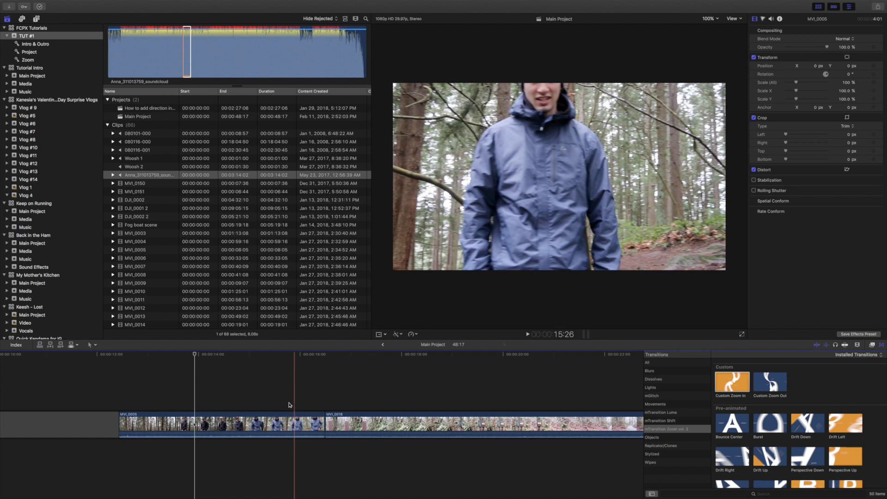
left_click(199, 405)
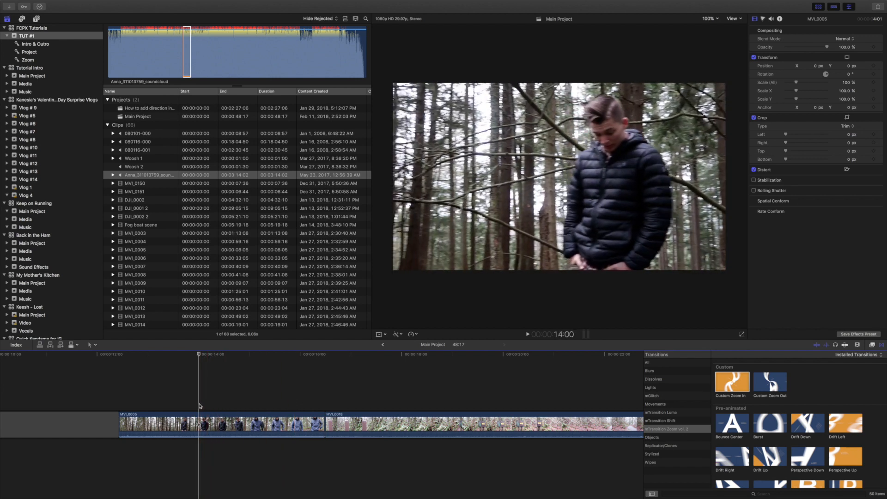
left_click(199, 421)
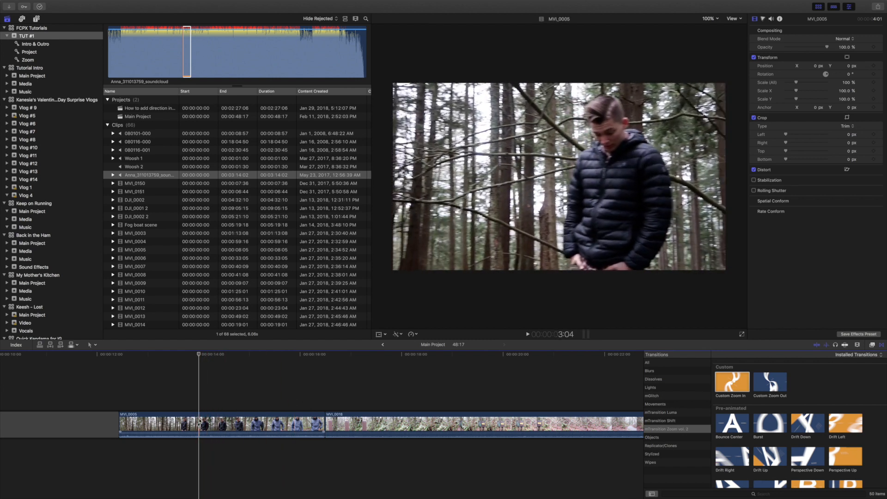
left_click(199, 421)
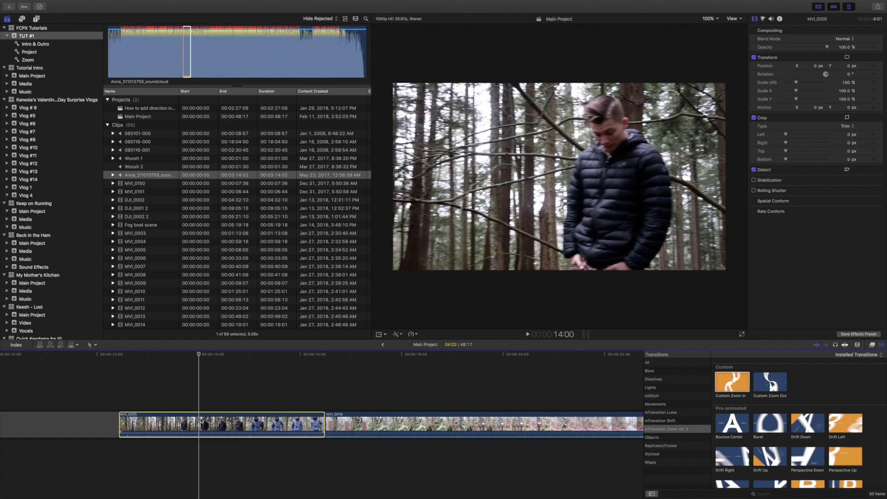
key("shift+b")
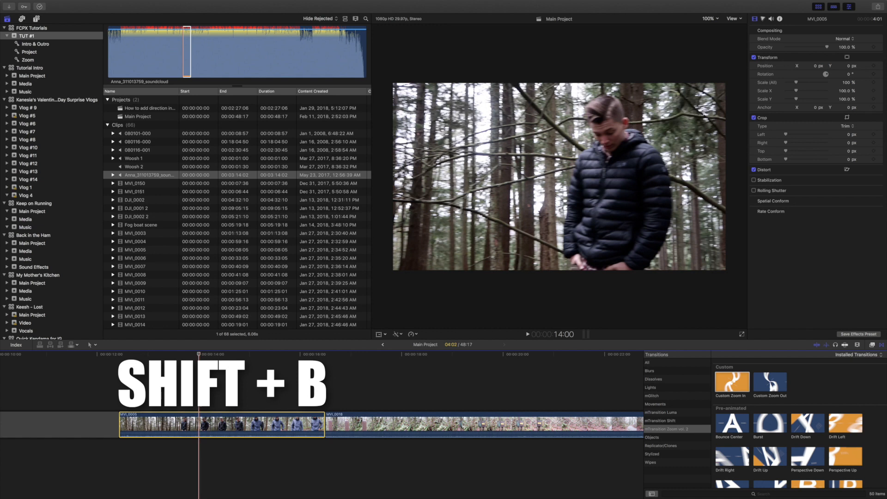
key("shift+b")
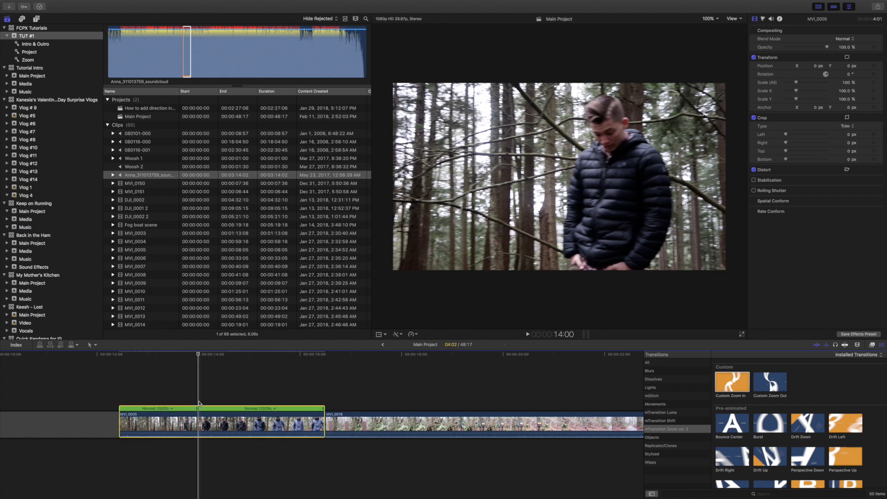
left_click(247, 401)
key("shift+b")
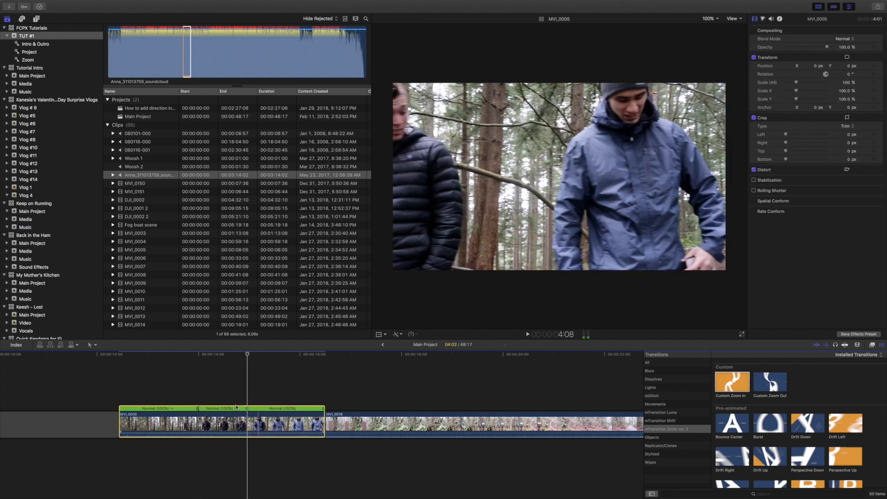
Speed up the first and last segments of MVI_0005 by compressing them, keeping the middle at 100%, and play the result.
left_click_drag(198, 409, 134, 410)
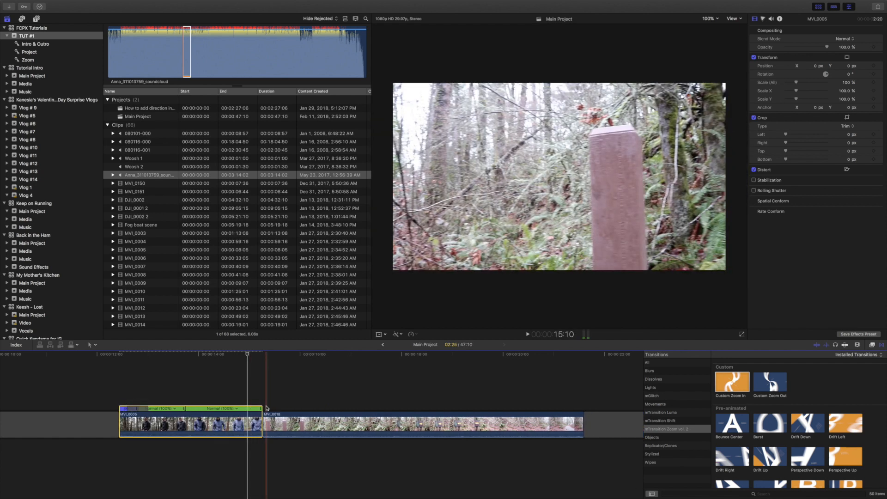
left_click_drag(261, 409, 201, 412)
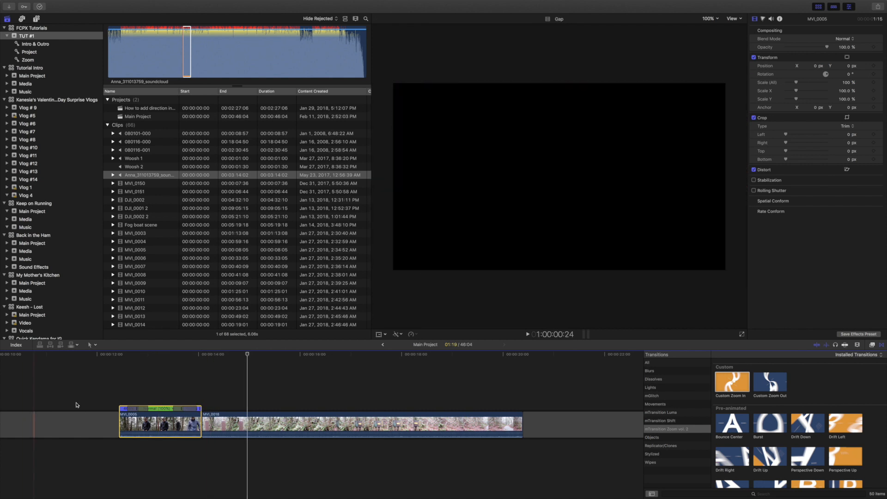
left_click(105, 392)
key("space")
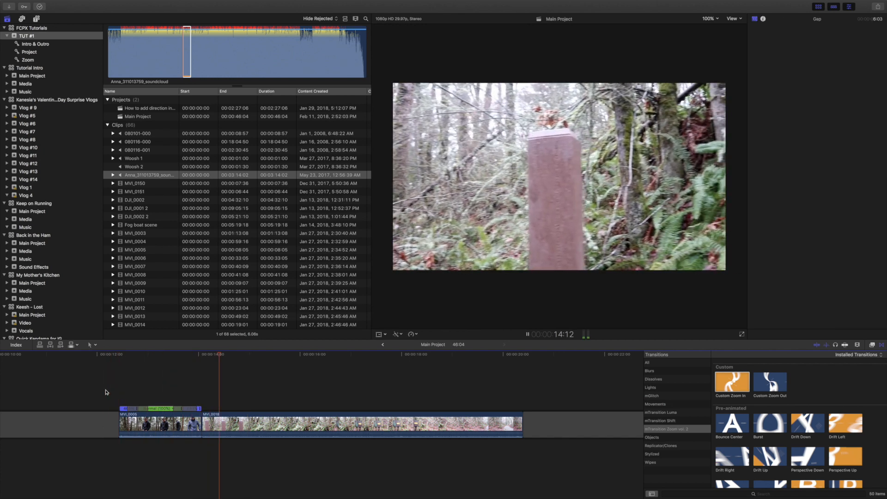
key("space")
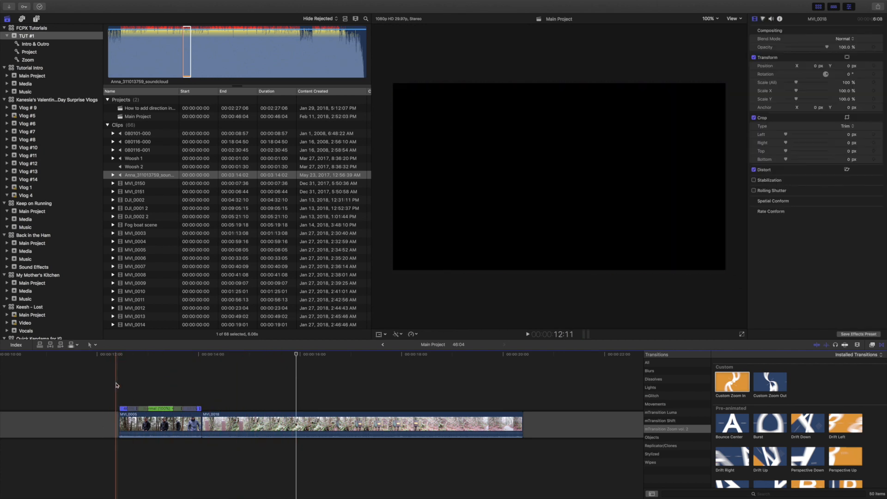
left_click(111, 386)
key("space")
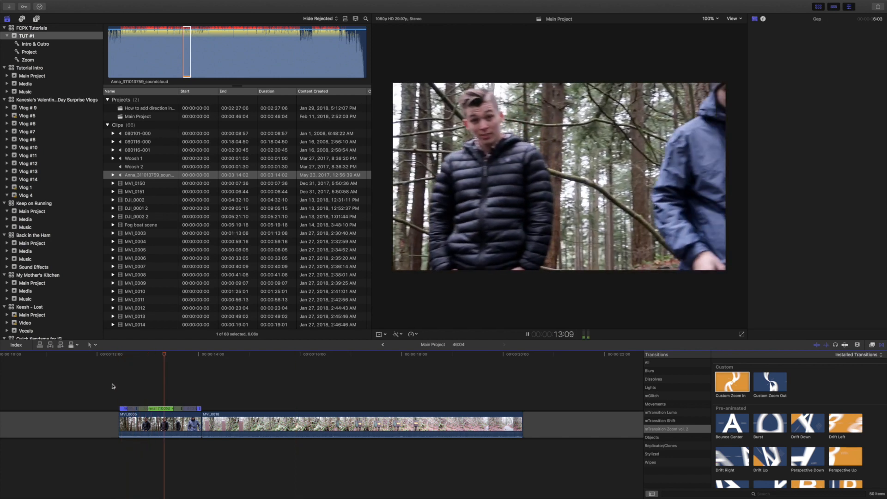
key("space")
Trim the start of the clip after MVI_0005, then blade its speed at two points to speed up the first and last segments.
left_click_drag(204, 424, 284, 425)
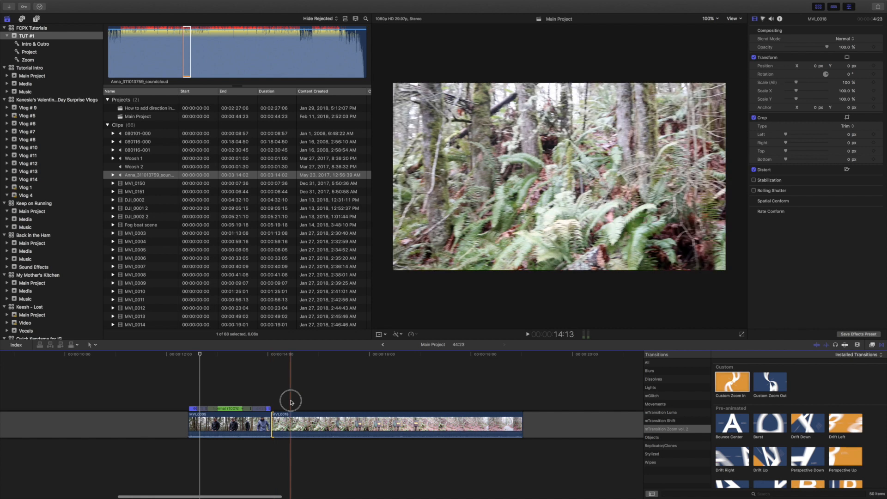
left_click(290, 424)
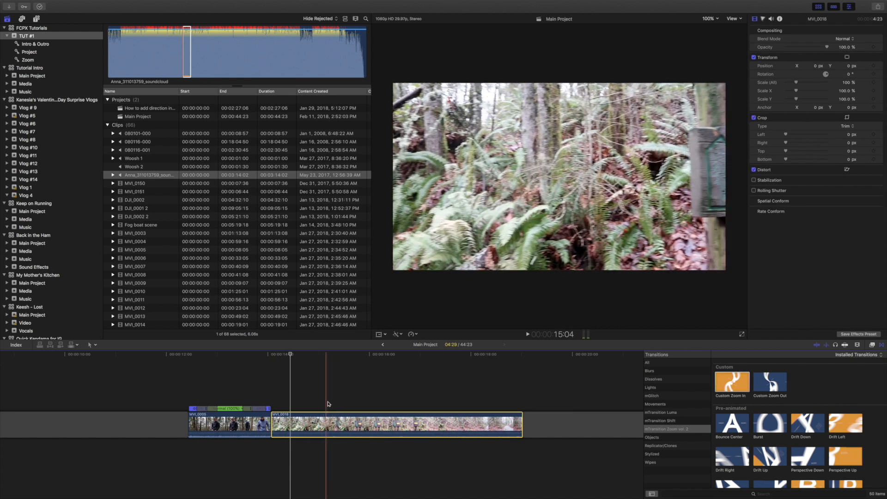
key("shift+b")
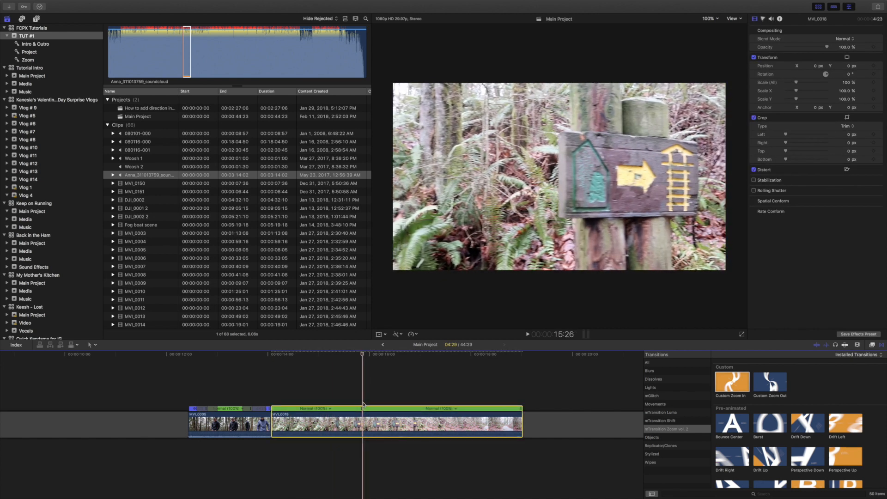
key("shift+b")
left_click_drag(362, 411, 288, 410)
left_click_drag(444, 406, 348, 409)
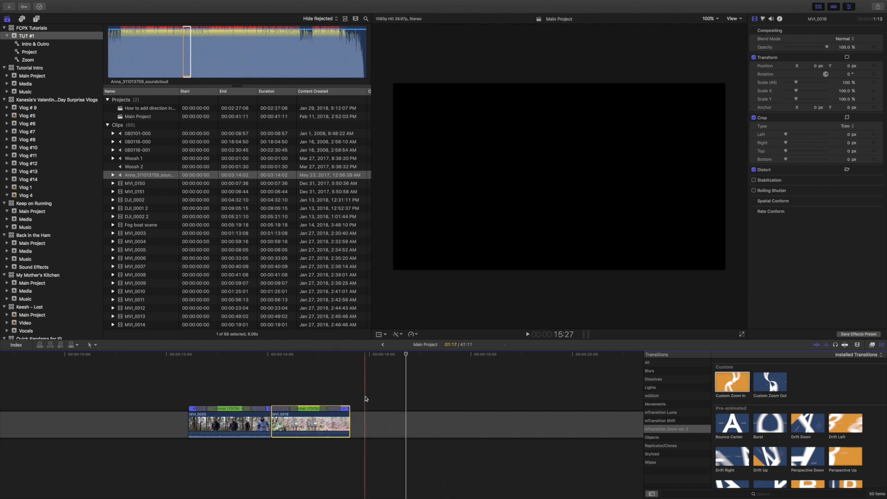
Move the Custom Zoom In transition from the Fog boat scene back between the two speed-ramped clips and shorten it to 15 frames.
scroll(377, 387, "right", 8)
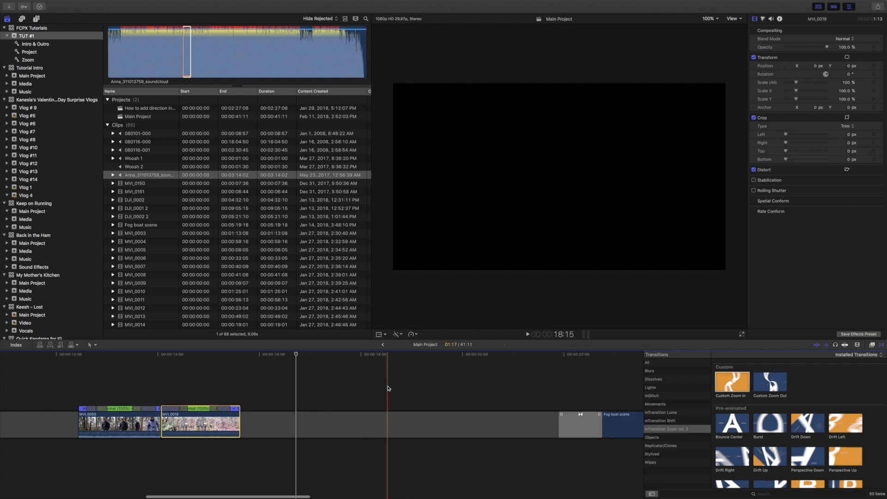
left_click_drag(513, 424, 93, 426)
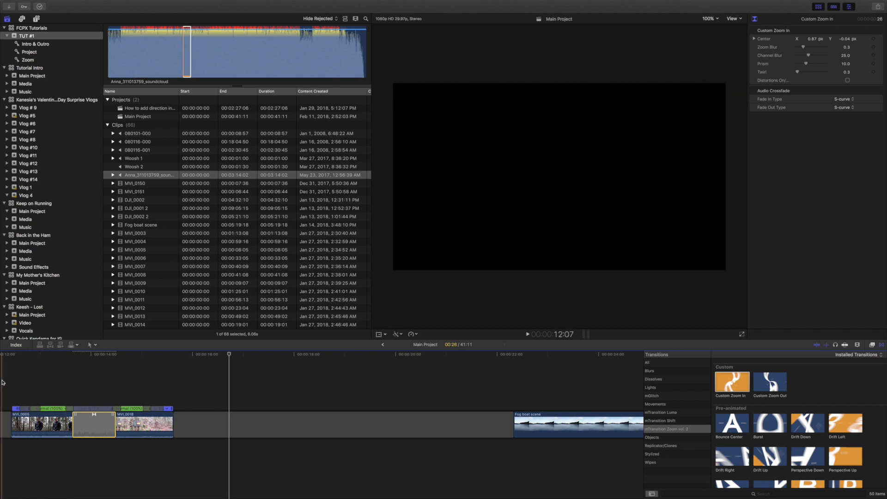
key("space")
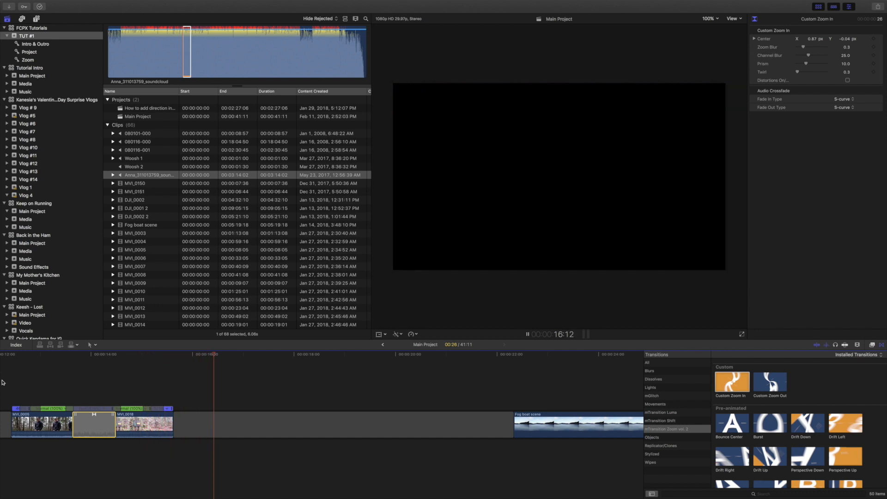
left_click_drag(120, 421, 106, 423)
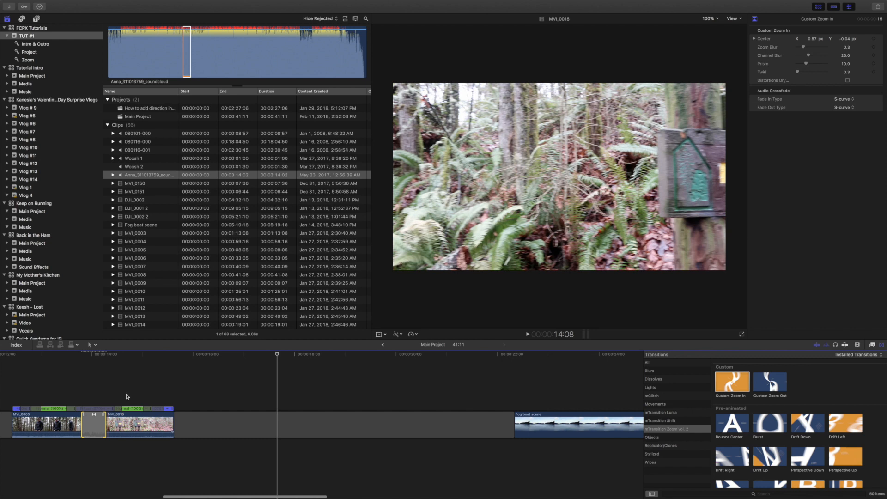
Copy the Woosh 1 sound effect beneath the second zoom transition, starting at about 13:22, and play the section.
scroll(132, 382, "left", 3)
key("super+minus")
key("super+minus")
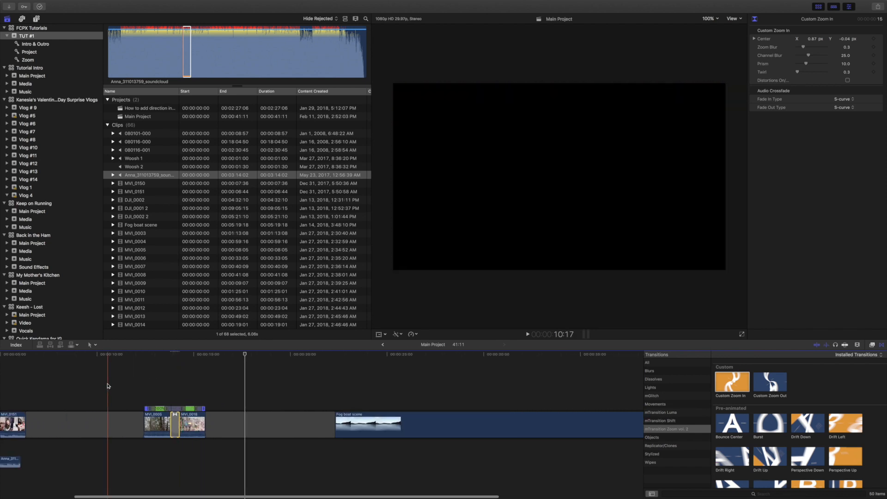
scroll(131, 383, "left", 4)
left_click(34, 446)
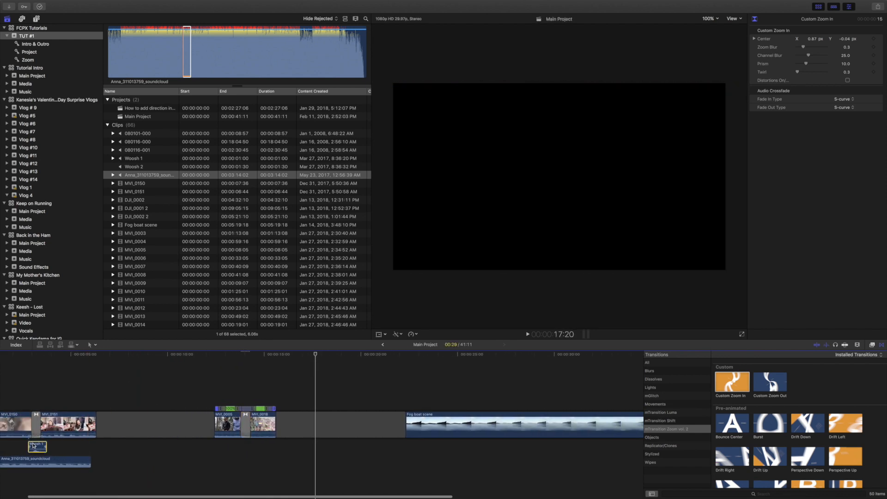
key("super+v")
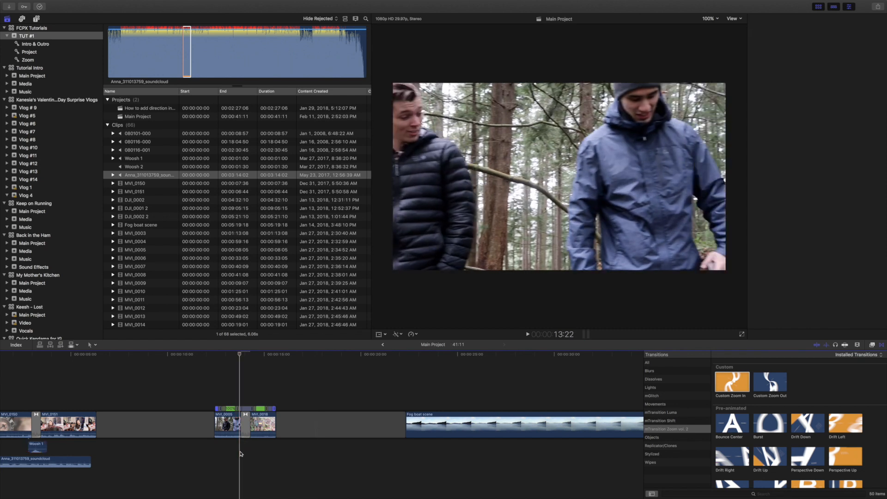
left_click_drag(253, 448, 250, 448)
scroll(242, 396, "left", 2)
left_click(240, 389)
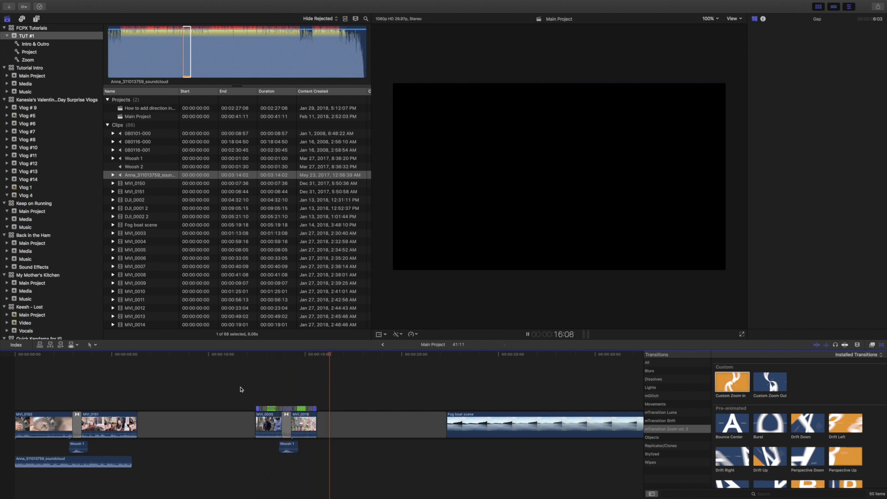
Copy the soundcloud music clip beneath the second zoom transition, starting shortly before MVI_0005, and play the section.
left_click(112, 459)
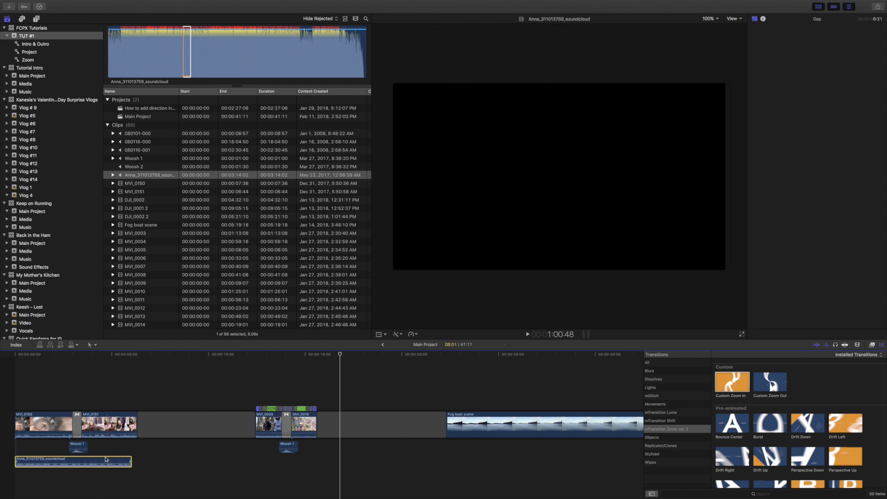
left_click(253, 456)
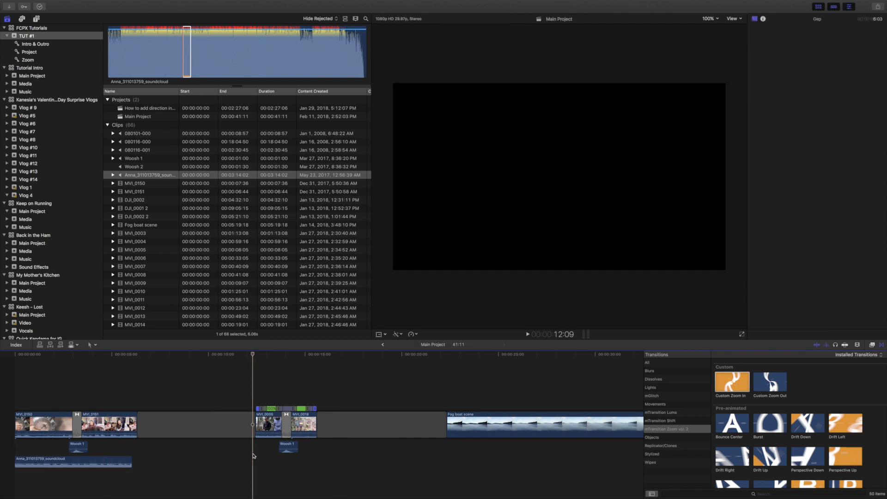
key("super+v")
left_click_drag(274, 463, 260, 463)
left_click(224, 396)
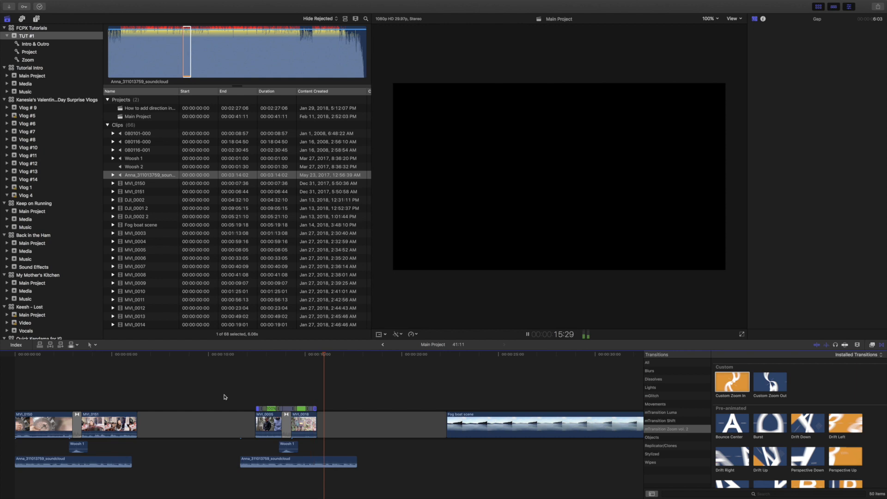
Blade the Fog boat scene clip at two points, delete the middle section, and play across the cut.
scroll(356, 461, "right", 10)
left_click(171, 400)
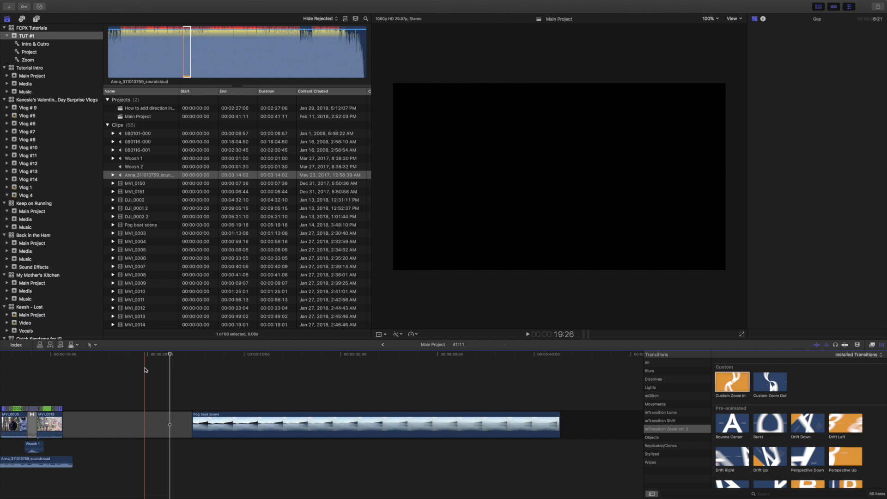
scroll(241, 377, "right", 1)
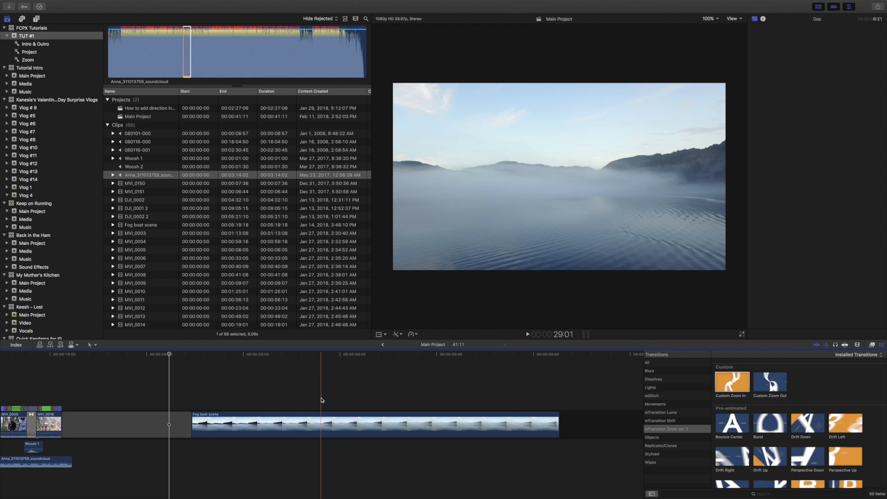
left_click(242, 394)
key("space")
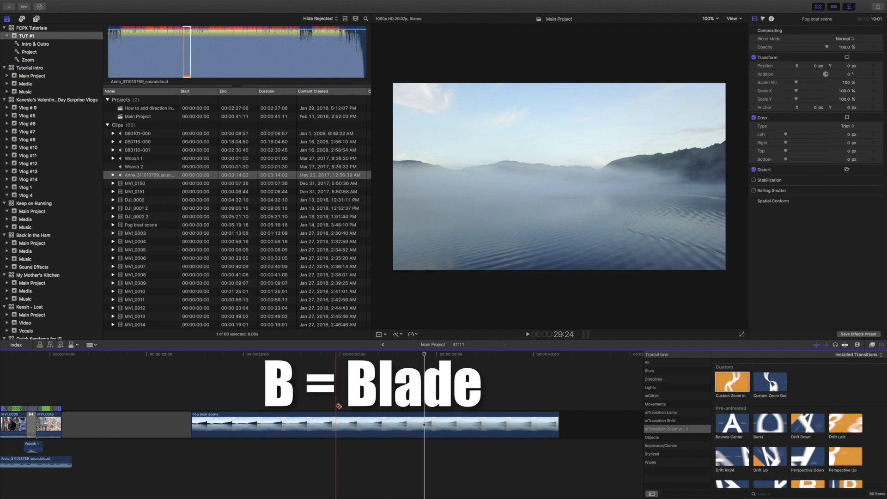
left_click(278, 418)
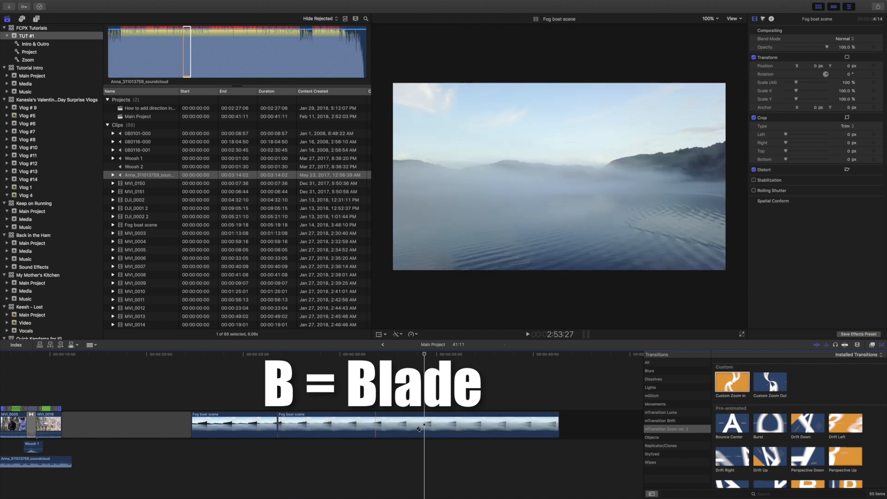
left_click(483, 426)
key("a")
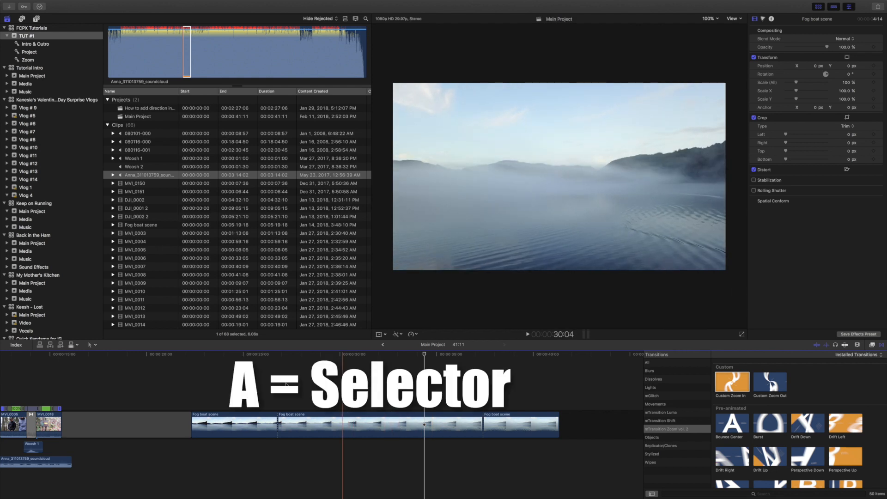
left_click(351, 430)
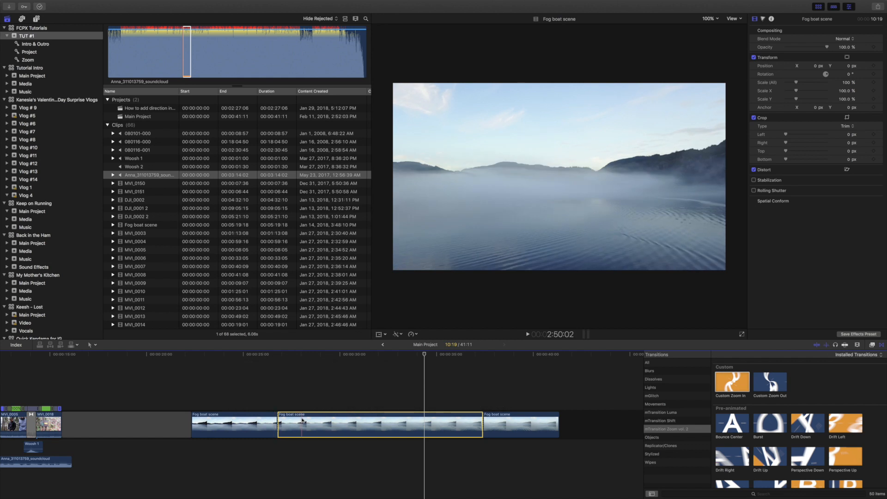
key("BackSpace")
left_click(257, 398)
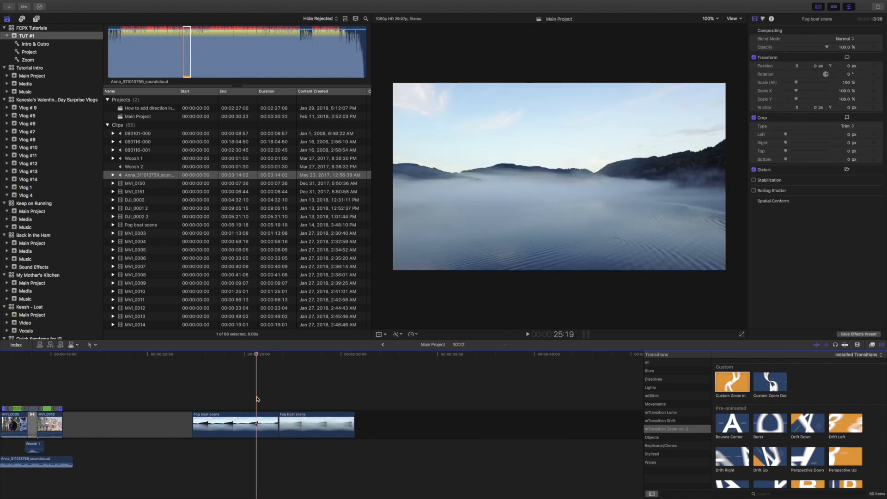
key("space")
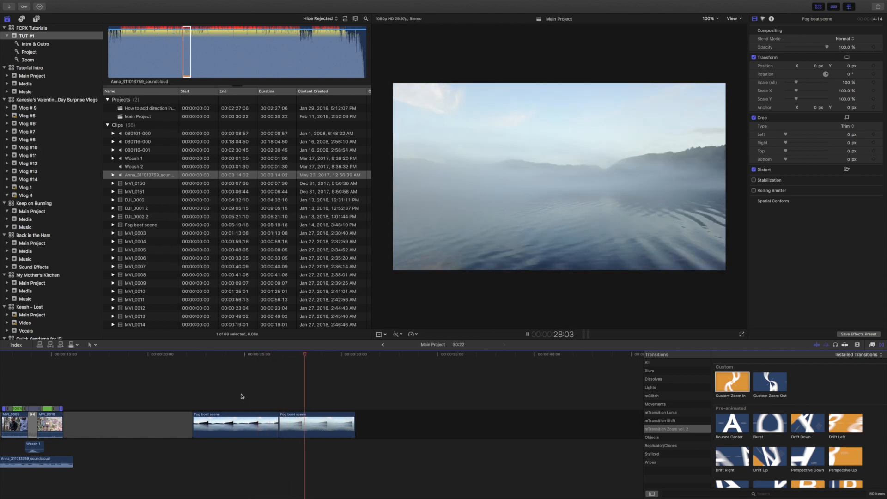
key("space")
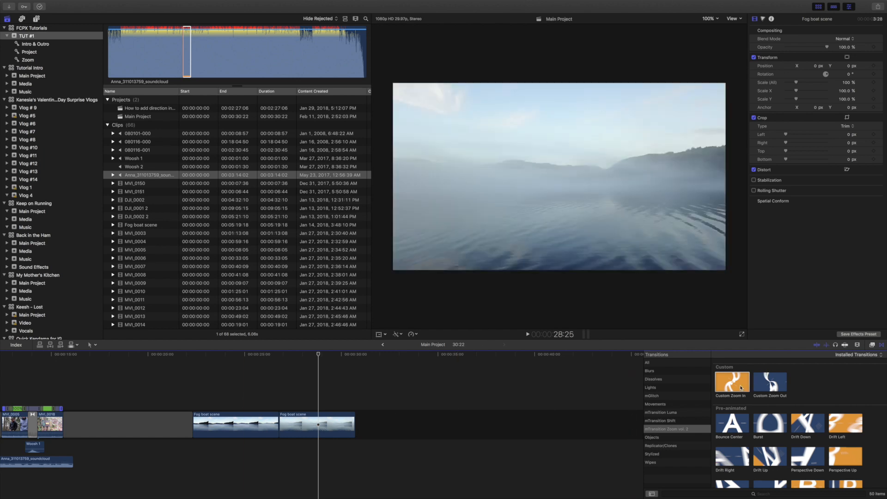
Add the Custom Zoom In transition at the Fog boat scene cut, leave its distortions option off, and play it.
left_click_drag(736, 386, 280, 418)
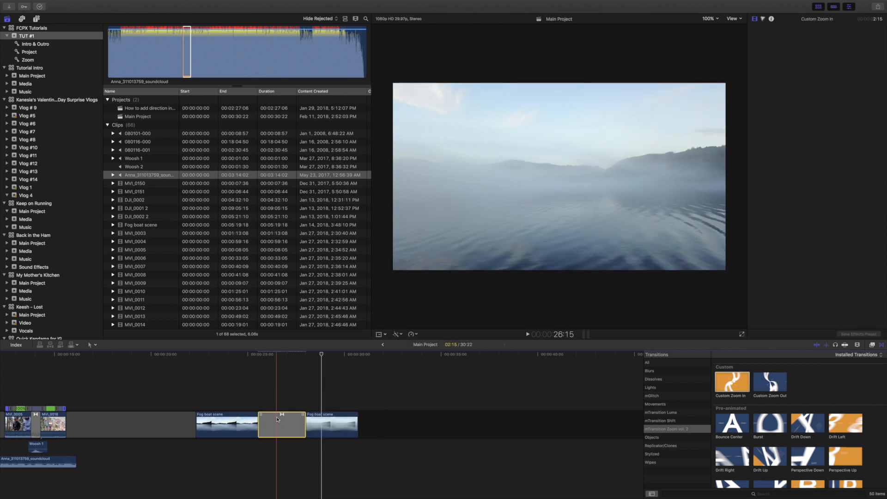
left_click(283, 420)
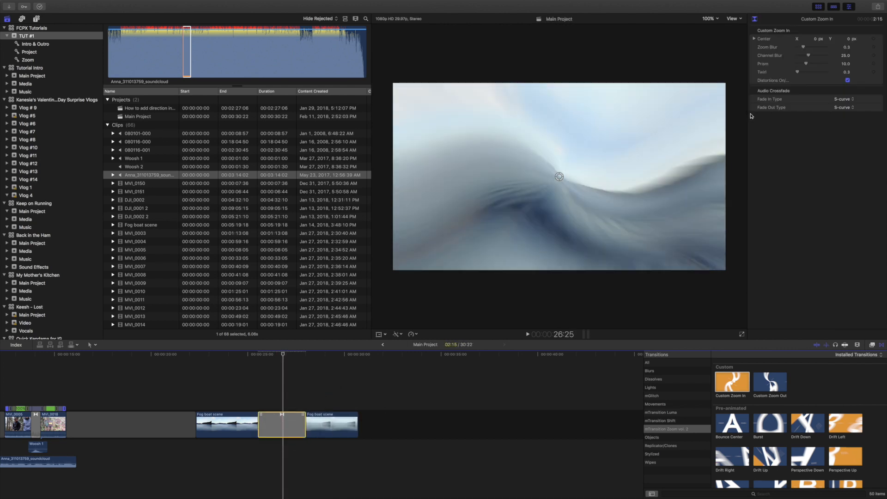
left_click(847, 80)
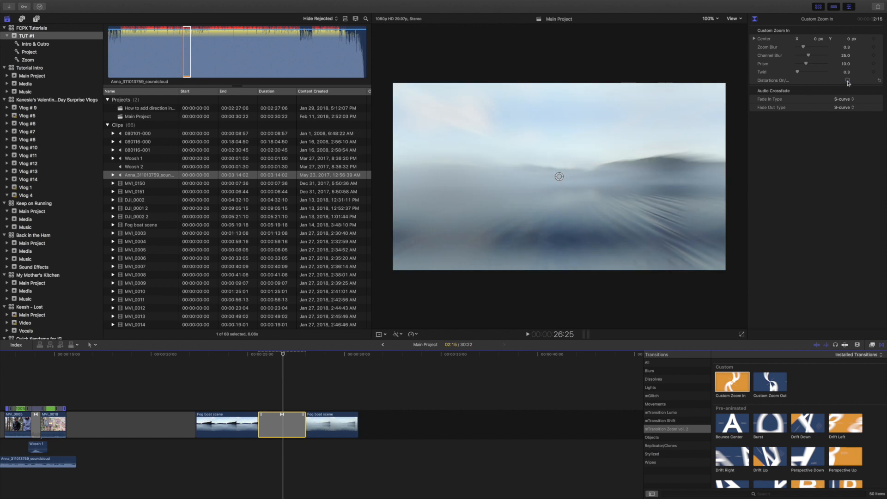
key("space")
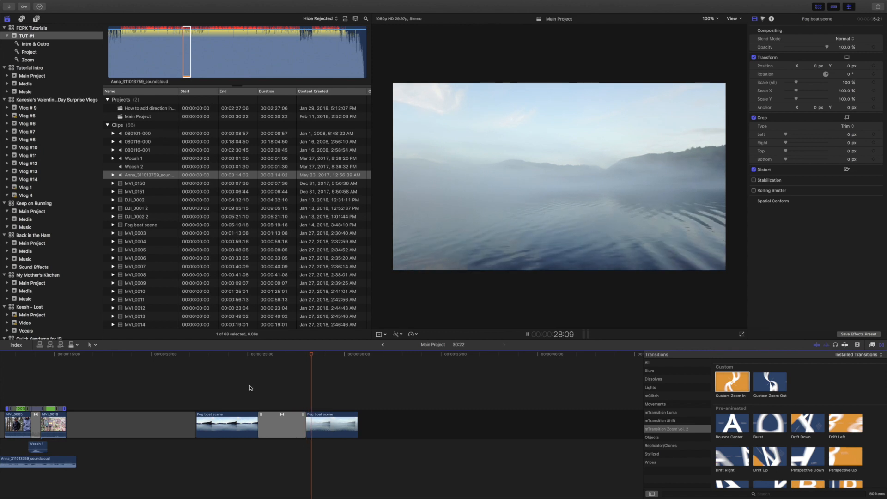
key("space")
left_click(286, 400)
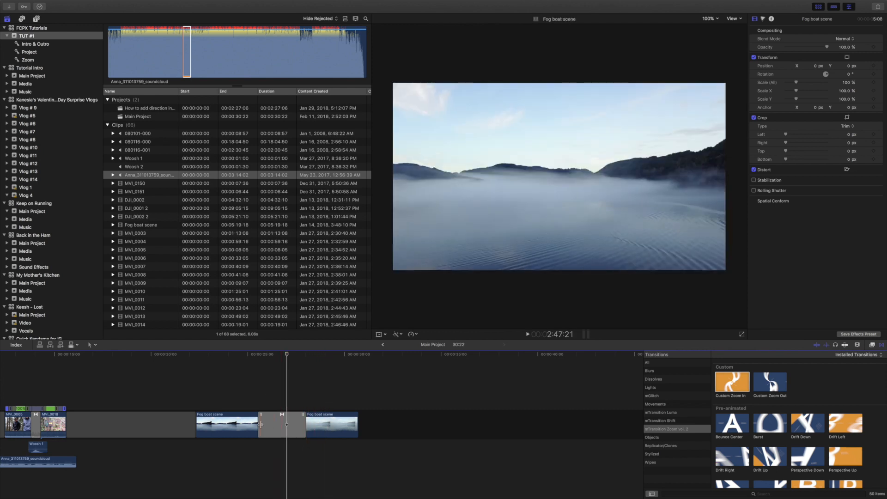
Shorten the Fog boat transition and move its zoom center to X 0.11 px, Y -0.22 px, then play it.
left_click_drag(261, 425, 267, 424)
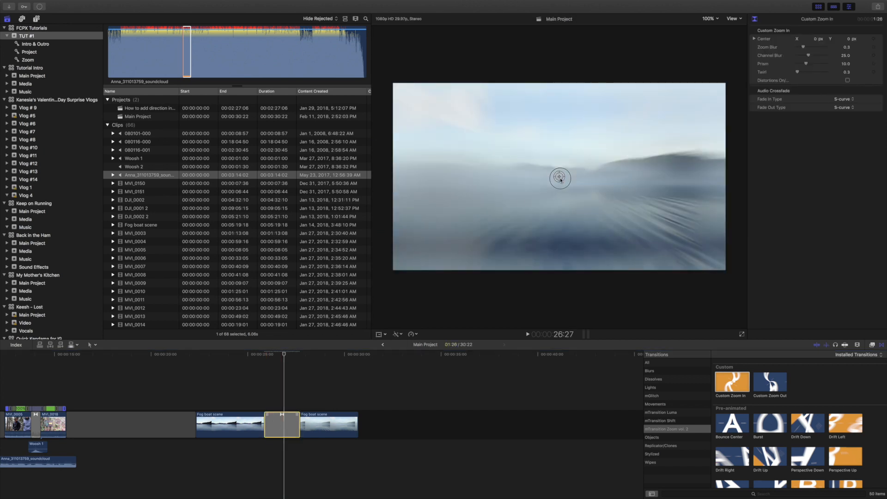
left_click_drag(558, 177, 580, 219)
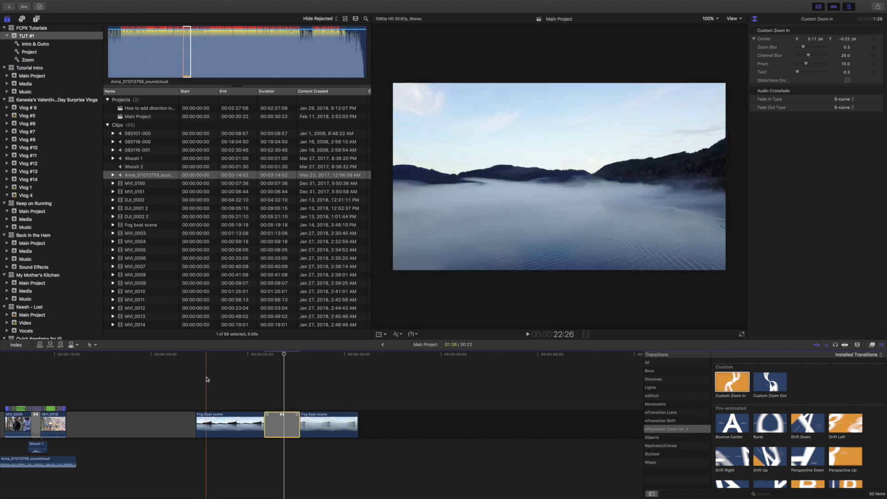
key("space")
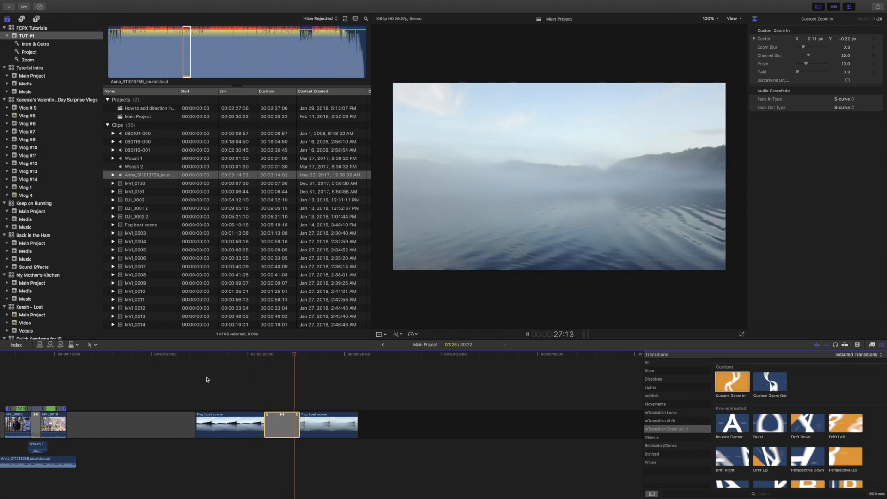
key("space")
Trim the start of the first Fog boat scene clip, shorten the zoom transition to 1:03, and play the result.
left_click_drag(197, 423, 272, 425)
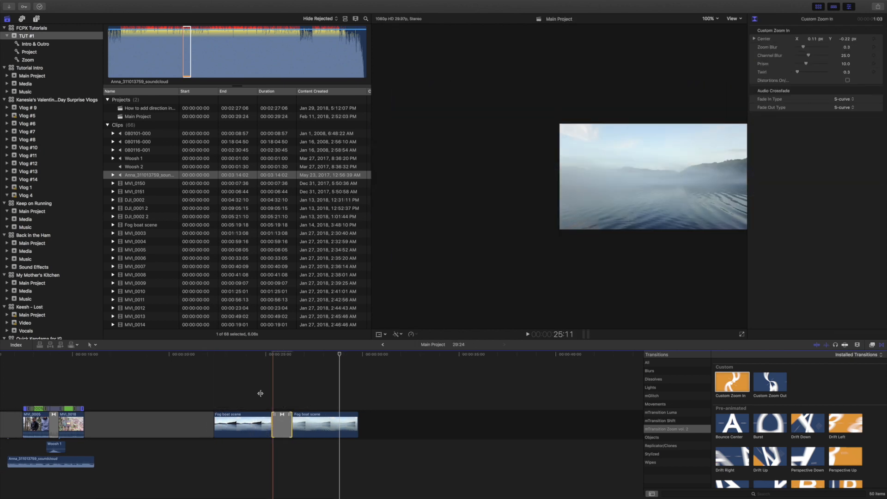
left_click(261, 396)
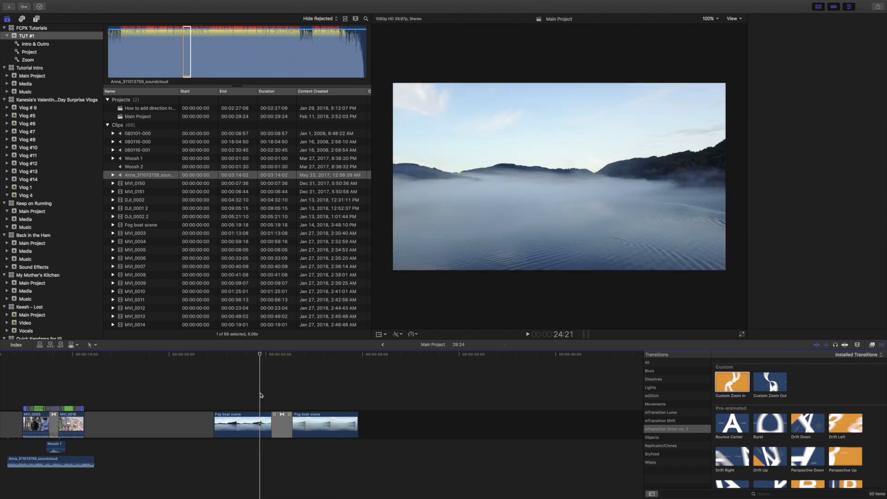
key("space")
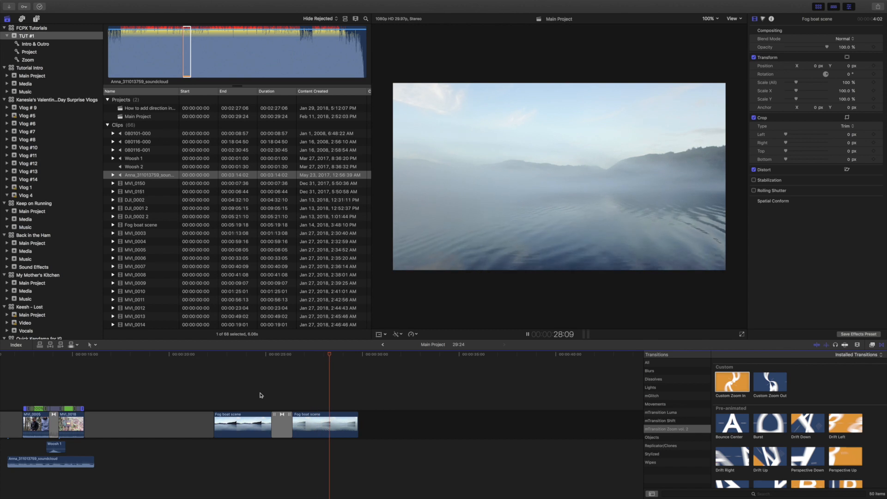
Try a copy of the Woosh 1 sound effect beneath the Fog boat transition, then remove it.
scroll(260, 395, "left", 1)
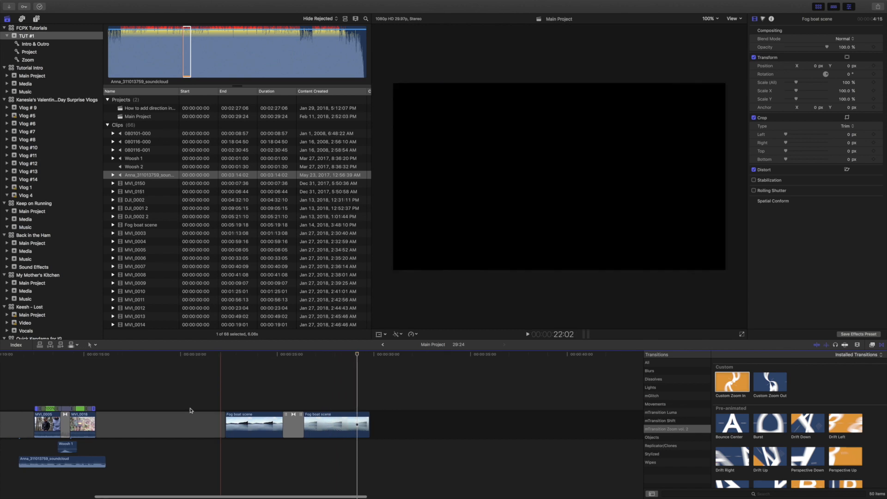
left_click(69, 446)
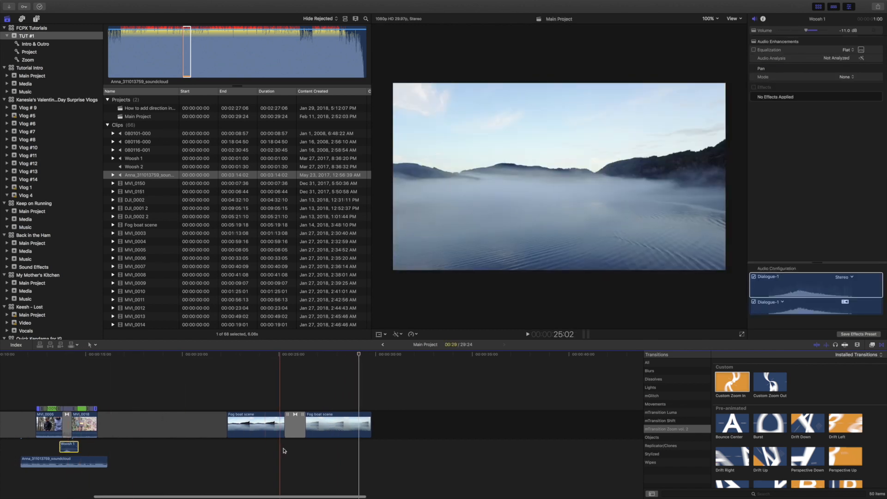
left_click(285, 450)
key("super+v")
key("space")
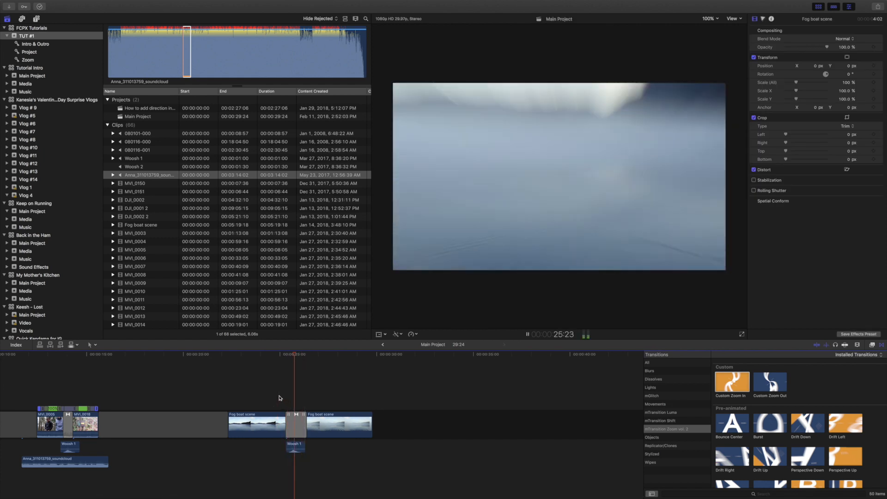
key("space")
left_click(291, 447)
key("Delete")
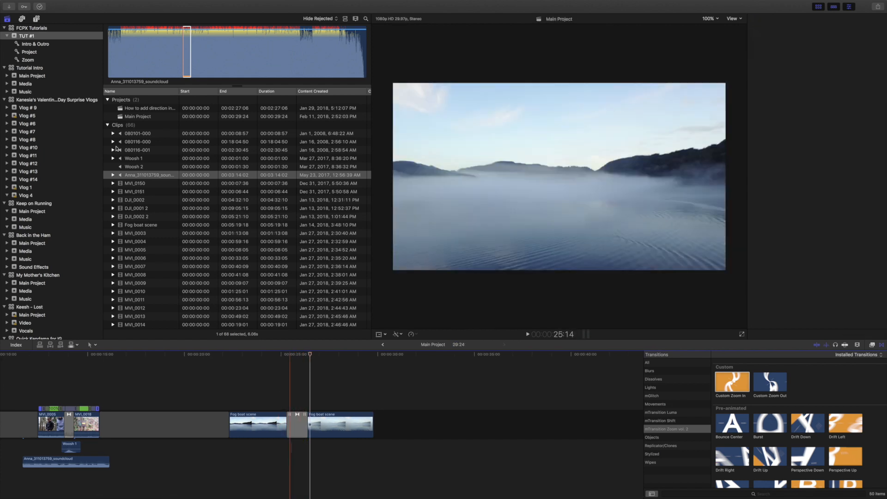
Audition Woosh 2 in the sound effects library, place it beneath the Fog boat transition at -7 dB, and play the section.
left_click(22, 19)
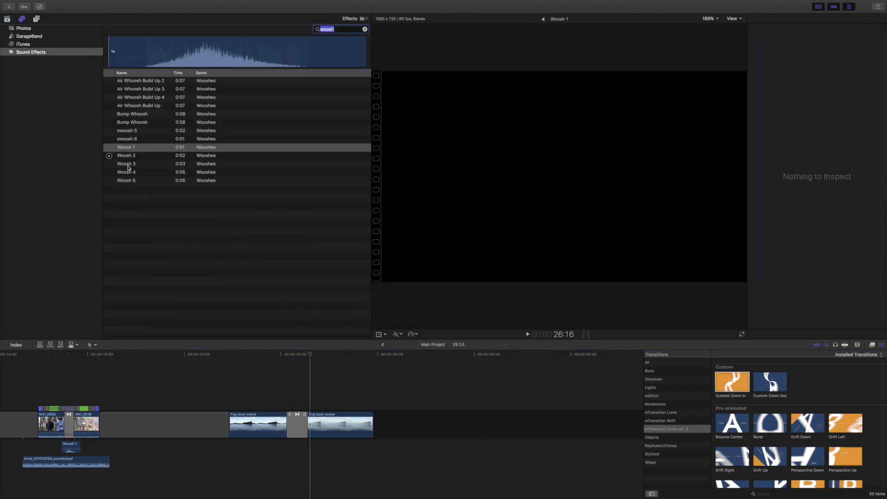
left_click(109, 156)
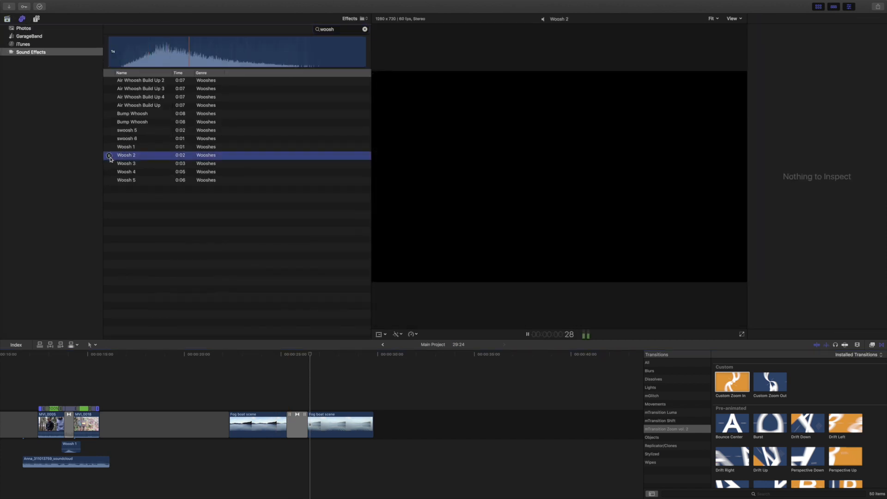
left_click_drag(130, 157, 304, 448)
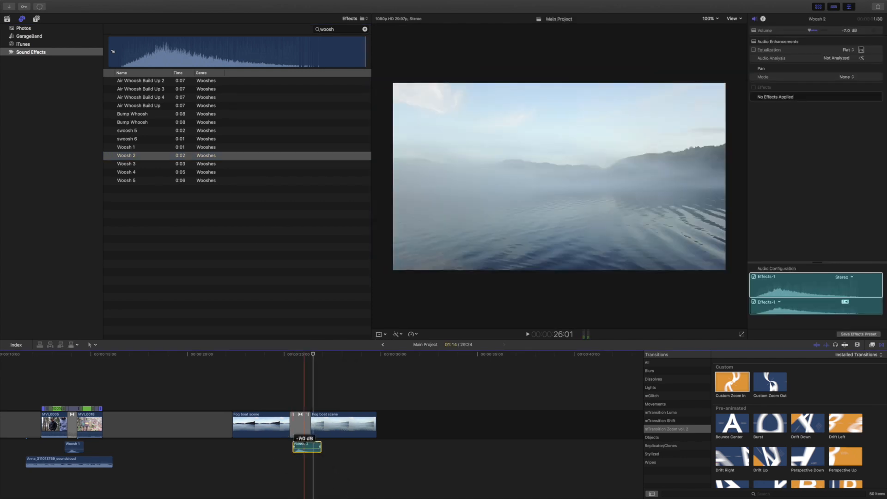
left_click(277, 395)
key("space")
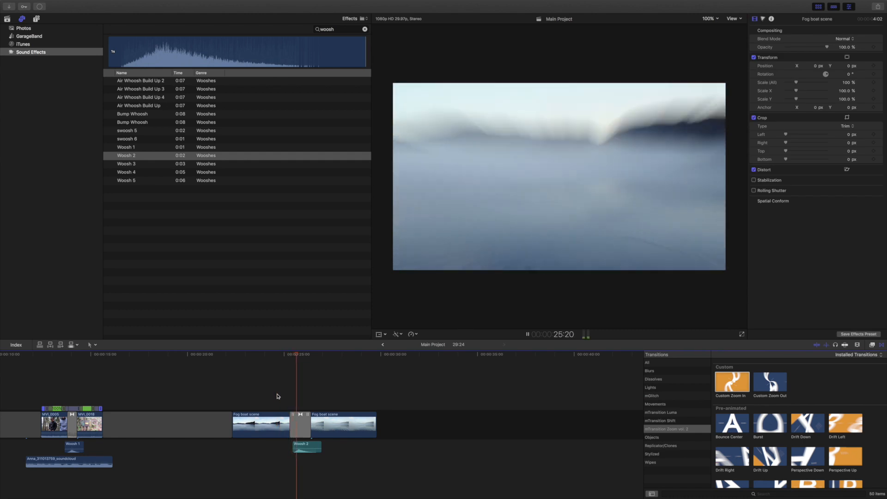
key("space")
Lower the Woosh 2 volume to -17 dB, shorten the Fog boat transition slightly, and play the section.
left_click_drag(301, 449, 301, 450)
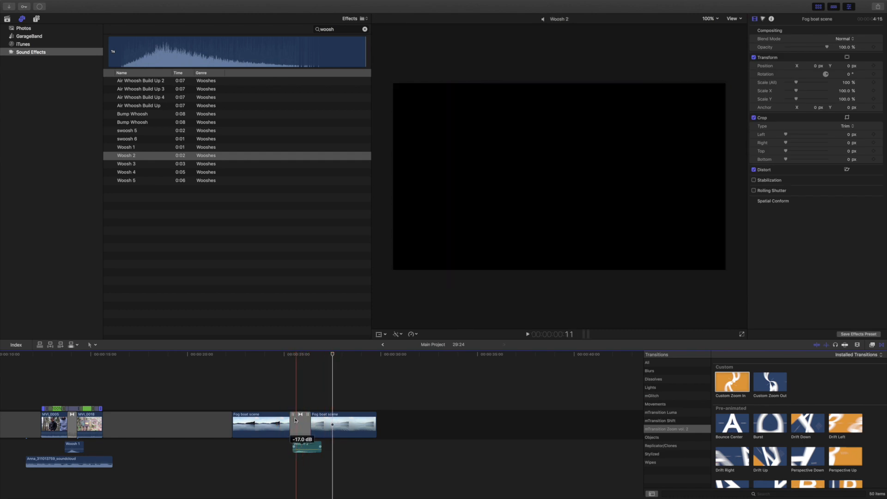
left_click_drag(296, 420, 294, 421)
left_click(285, 396)
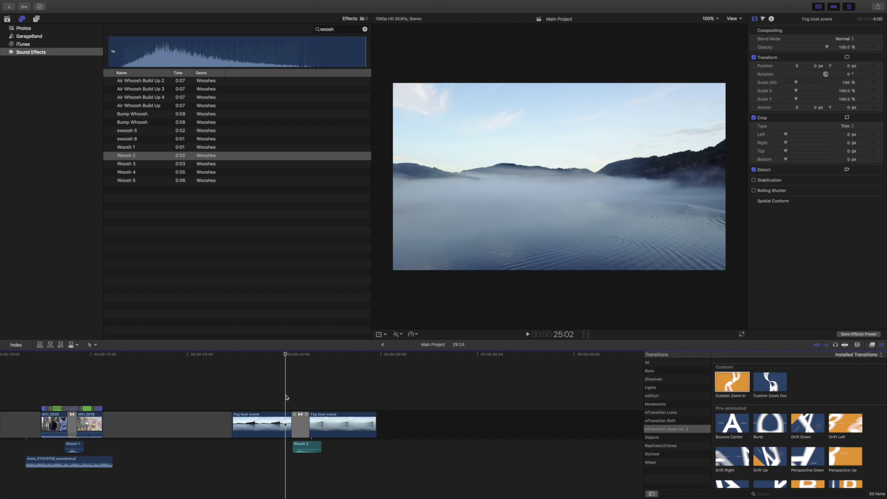
key("space")
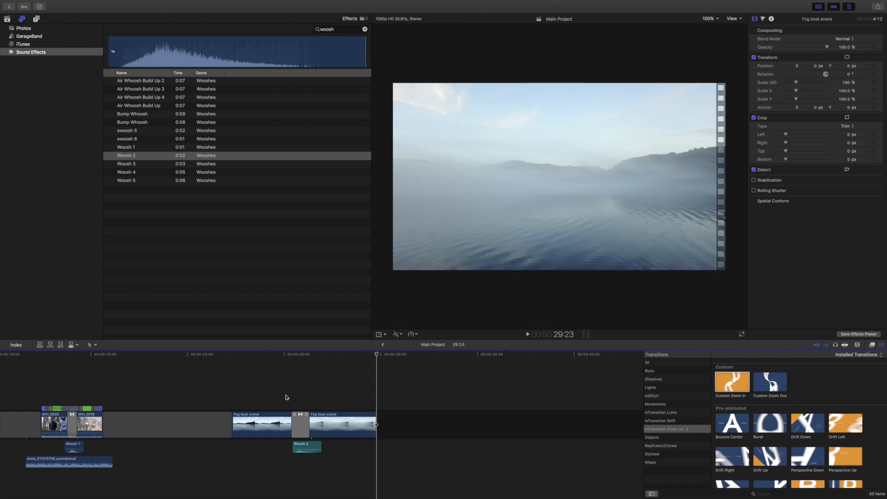
Copy the soundcloud music clip beneath the Fog boat transition, shift it slightly over one second later, and play the section.
left_click(69, 461)
left_click(238, 459)
key("super+v")
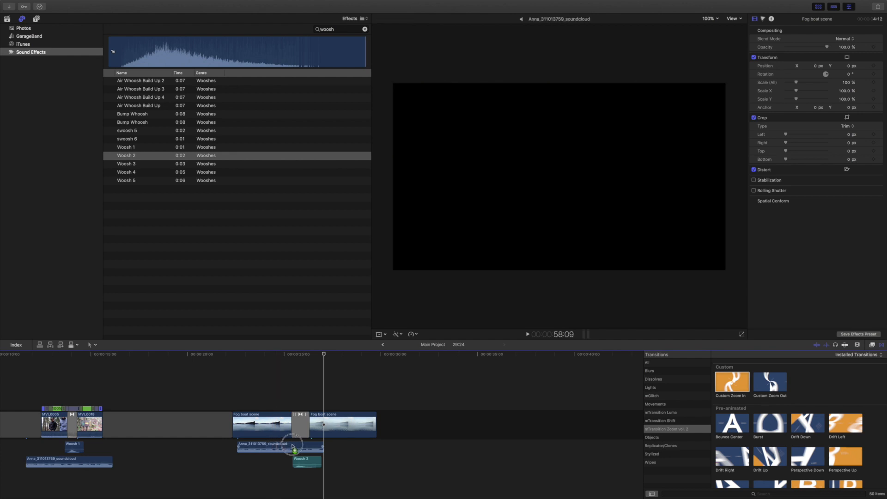
left_click_drag(293, 447, 317, 446)
key("space")
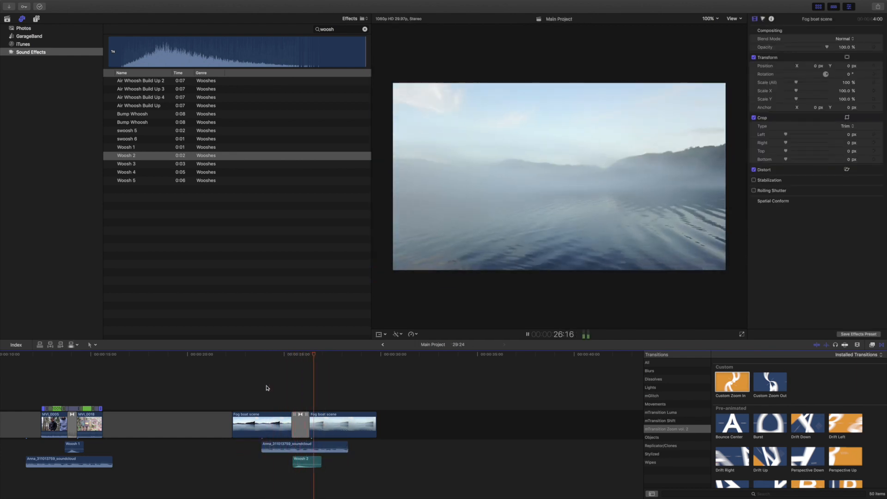
key("space")
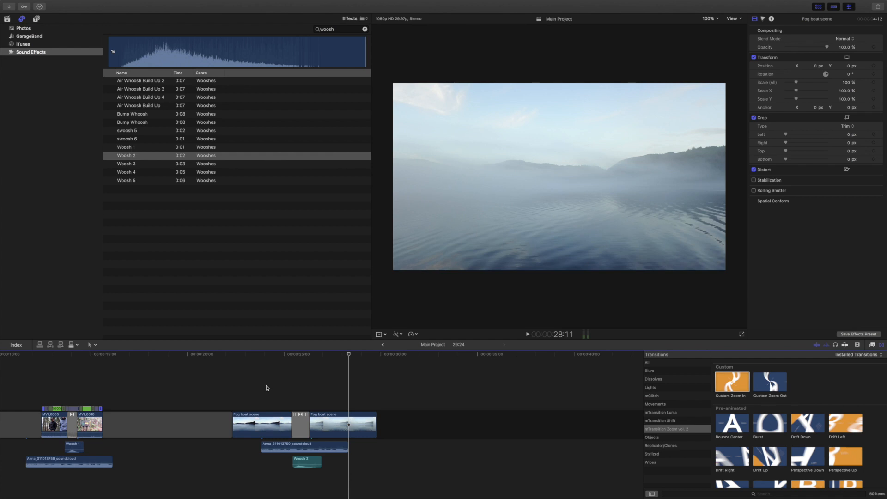
key("super+minus")
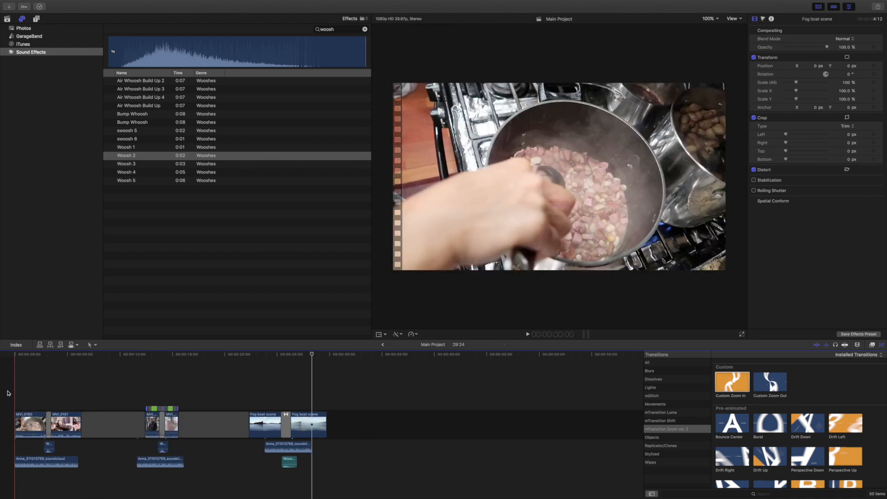